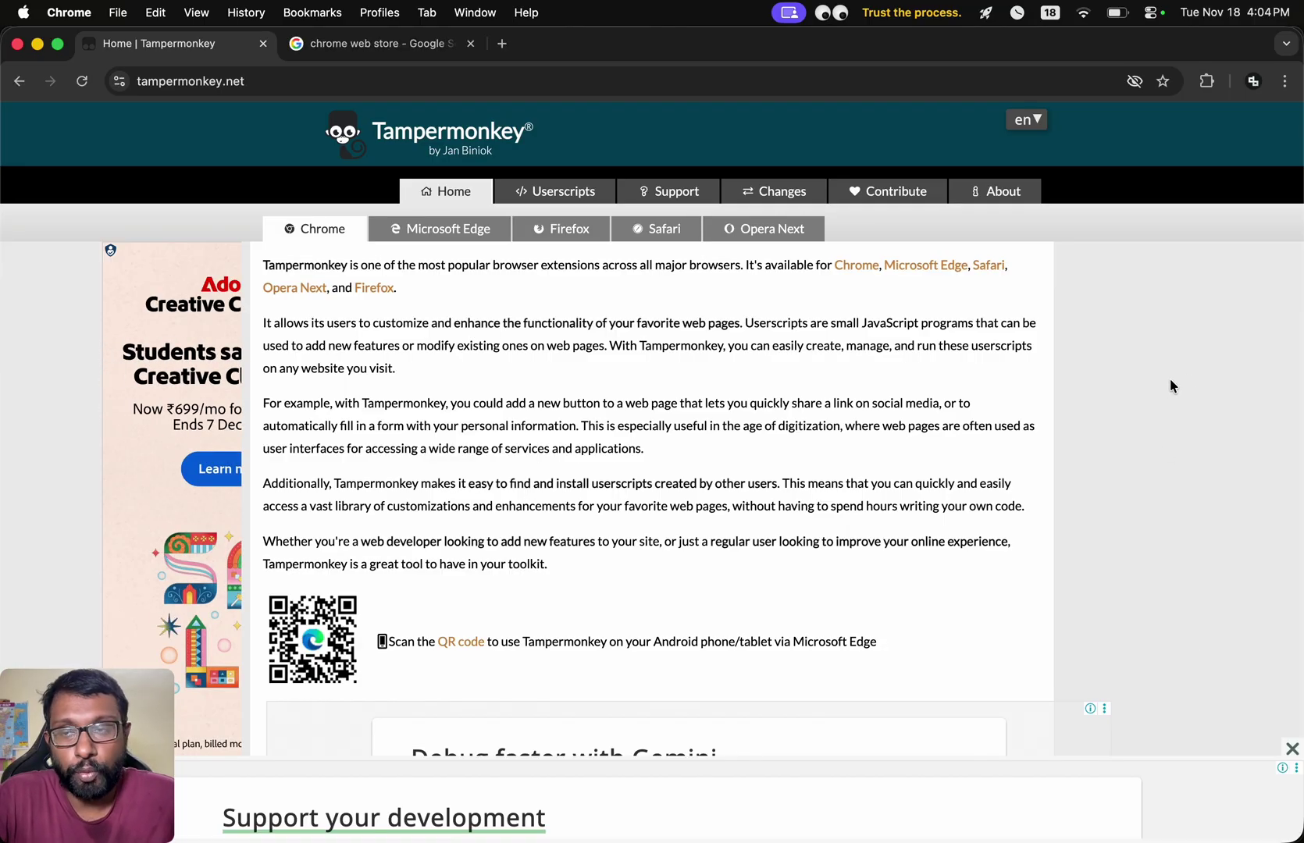
Step: Open the Chrome Web Store from the Extensions menu and search for 'Tamperm'
{"action": "left_click", "coordinate": [1285, 81]}
{"action": "mouse_move", "coordinate": [1119, 414]}
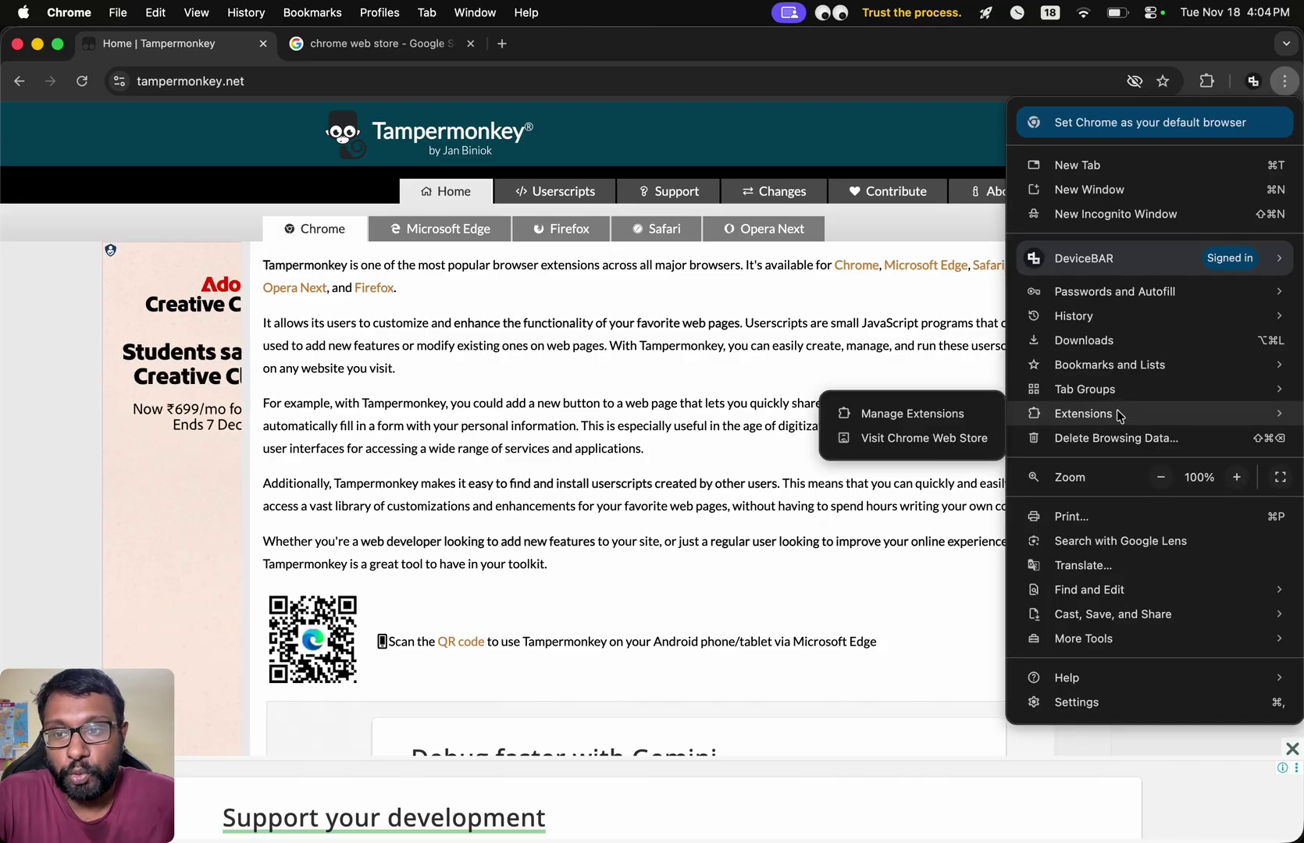
{"action": "left_click", "coordinate": [925, 439]}
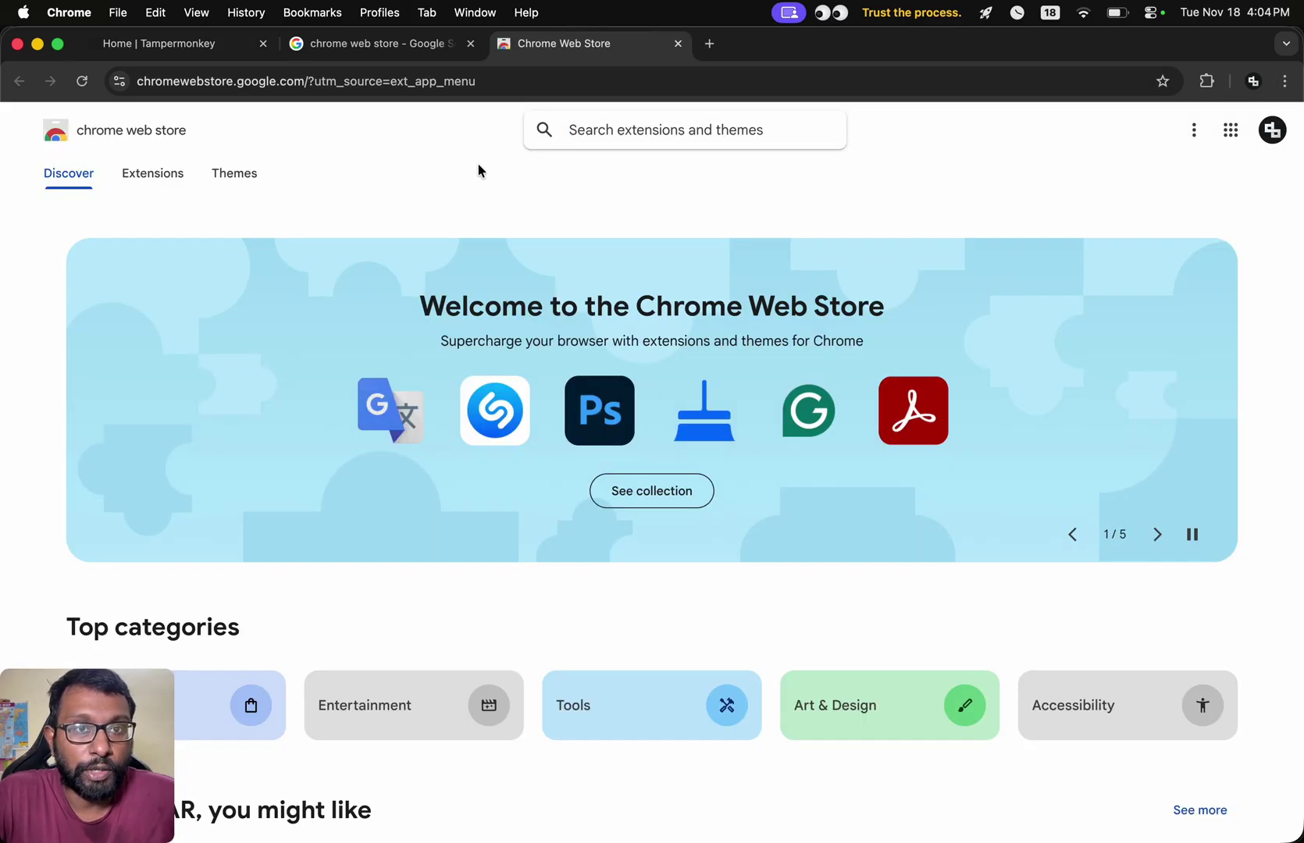
{"action": "left_click", "coordinate": [387, 47]}
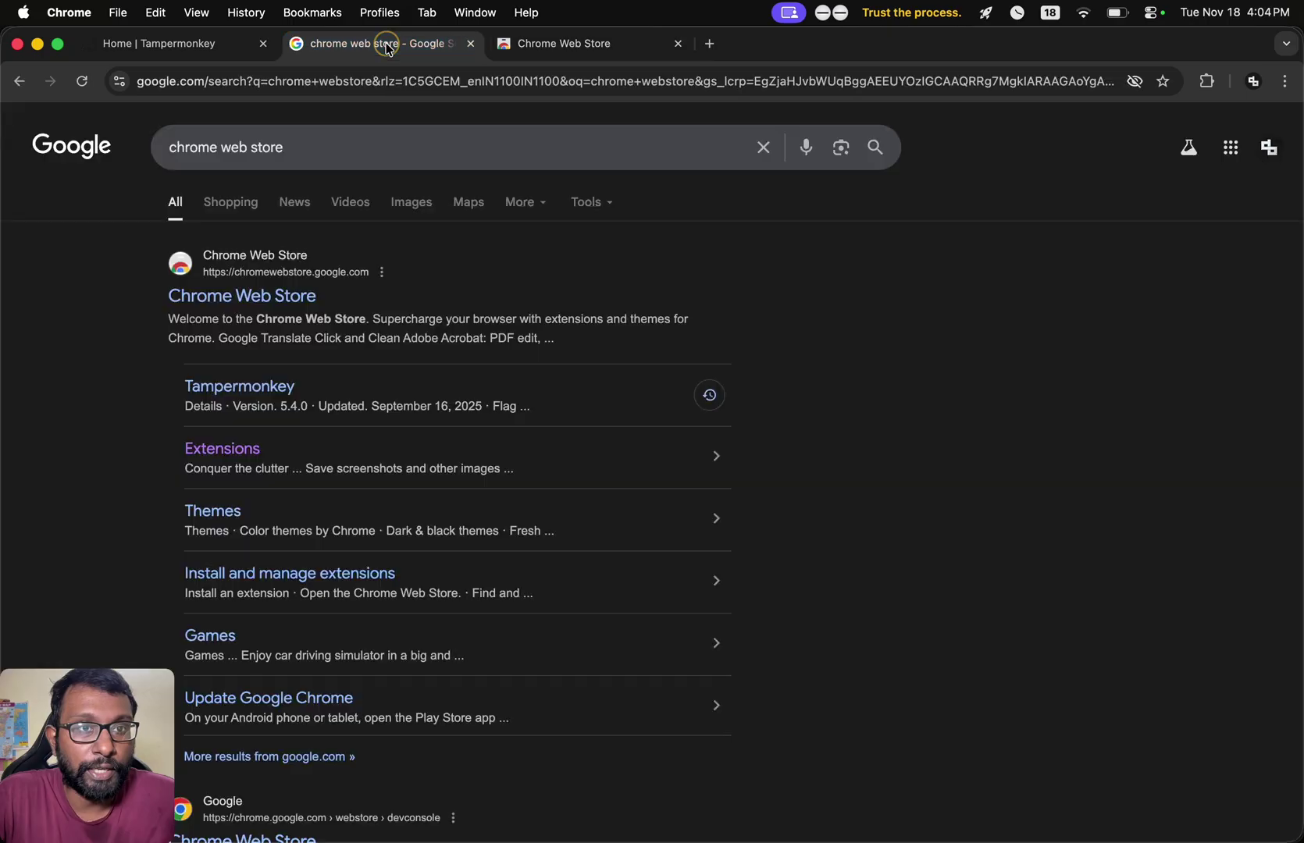
{"action": "left_click", "coordinate": [249, 294]}
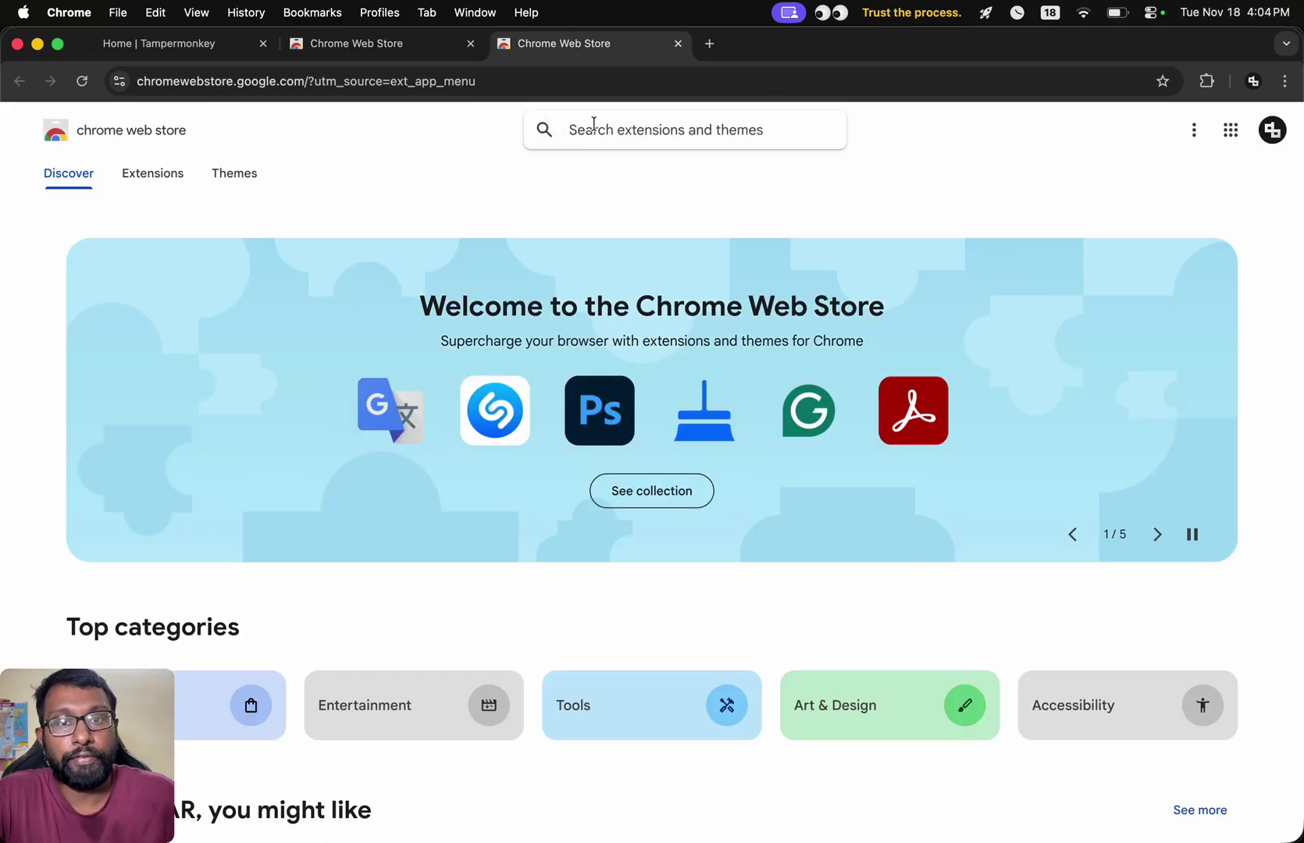
{"action": "type", "text": "Tamperm"}
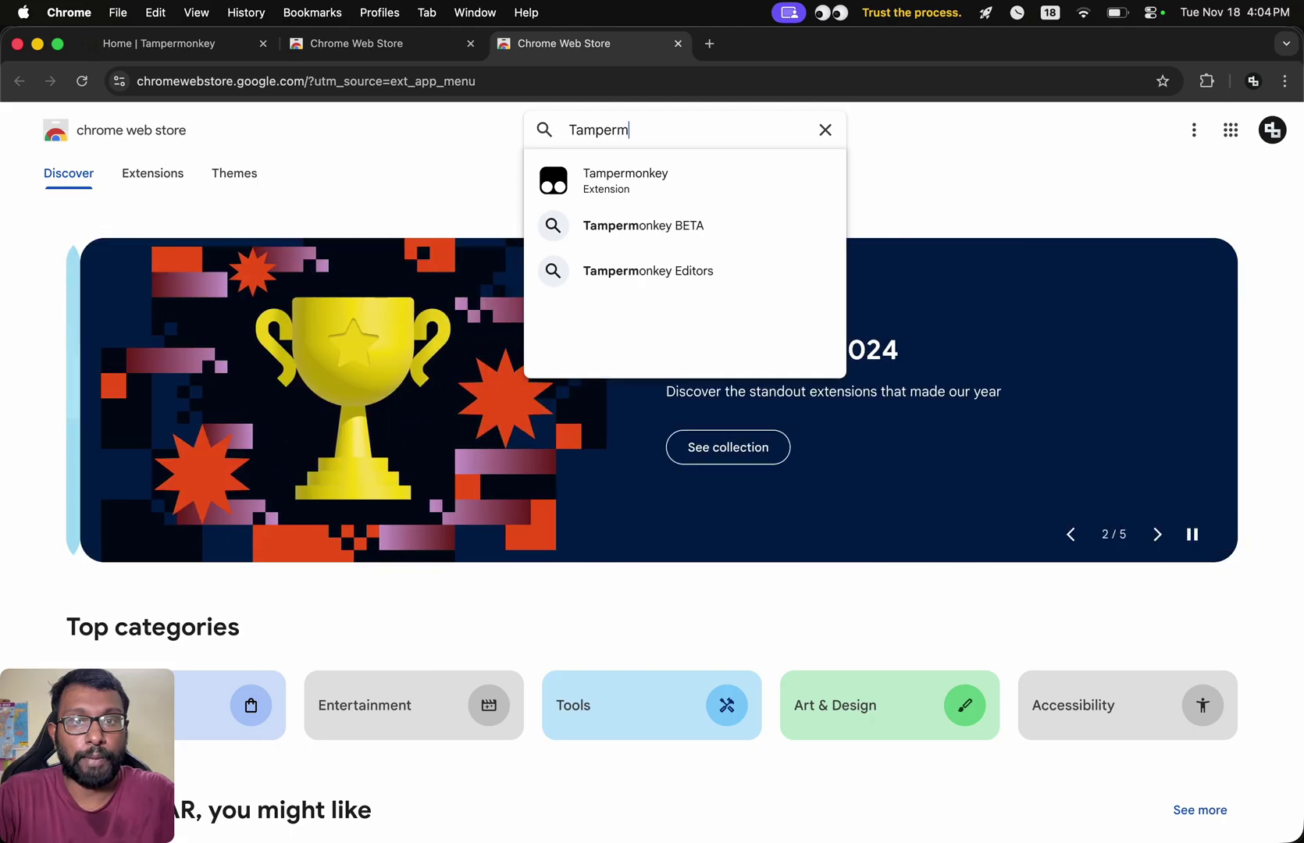
Step: Open the Tampermonkey store listing and add the extension to Chrome
{"action": "left_click", "coordinate": [597, 182]}
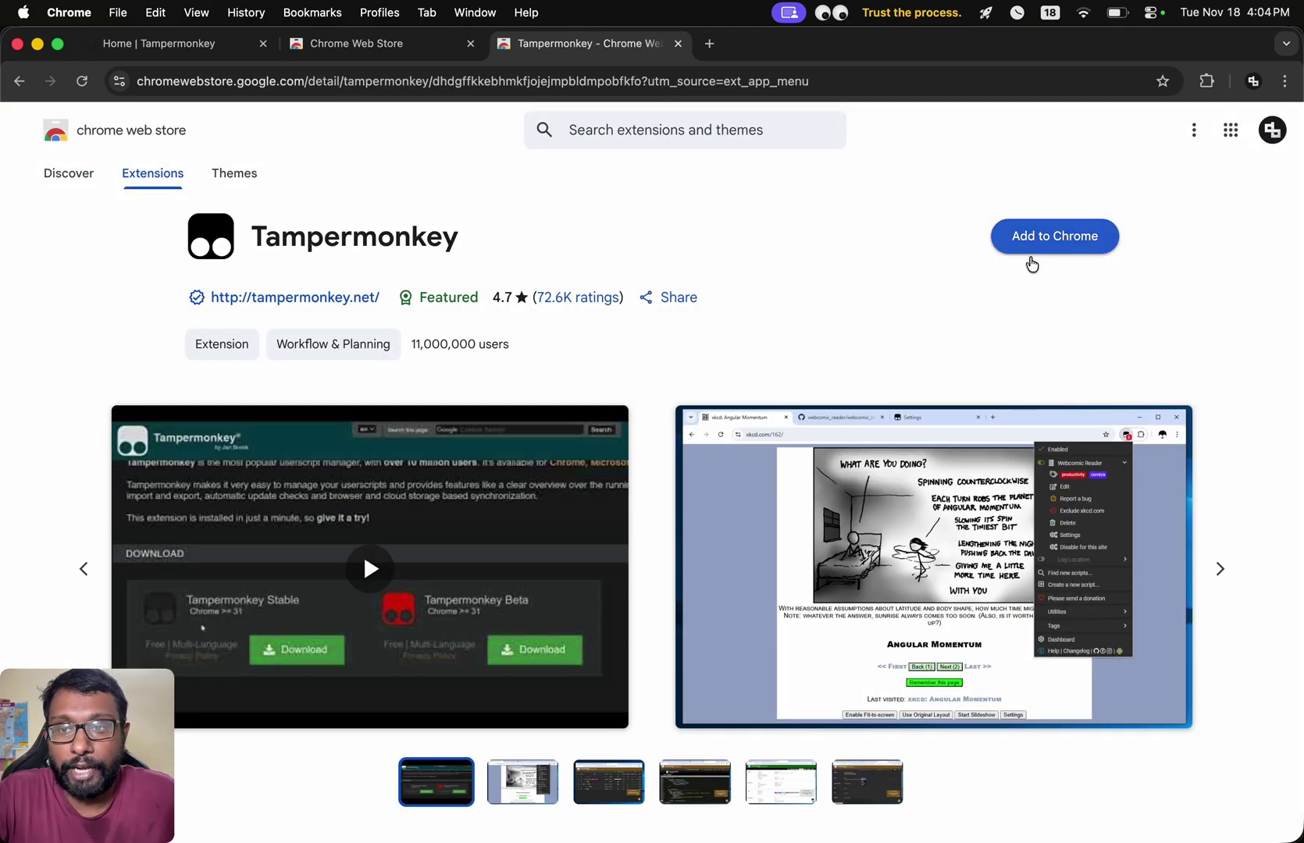
{"action": "scroll", "coordinate": [852, 355], "scroll_direction": "down", "scroll_amount": 4}
{"action": "scroll", "coordinate": [852, 355], "scroll_direction": "up", "scroll_amount": 2}
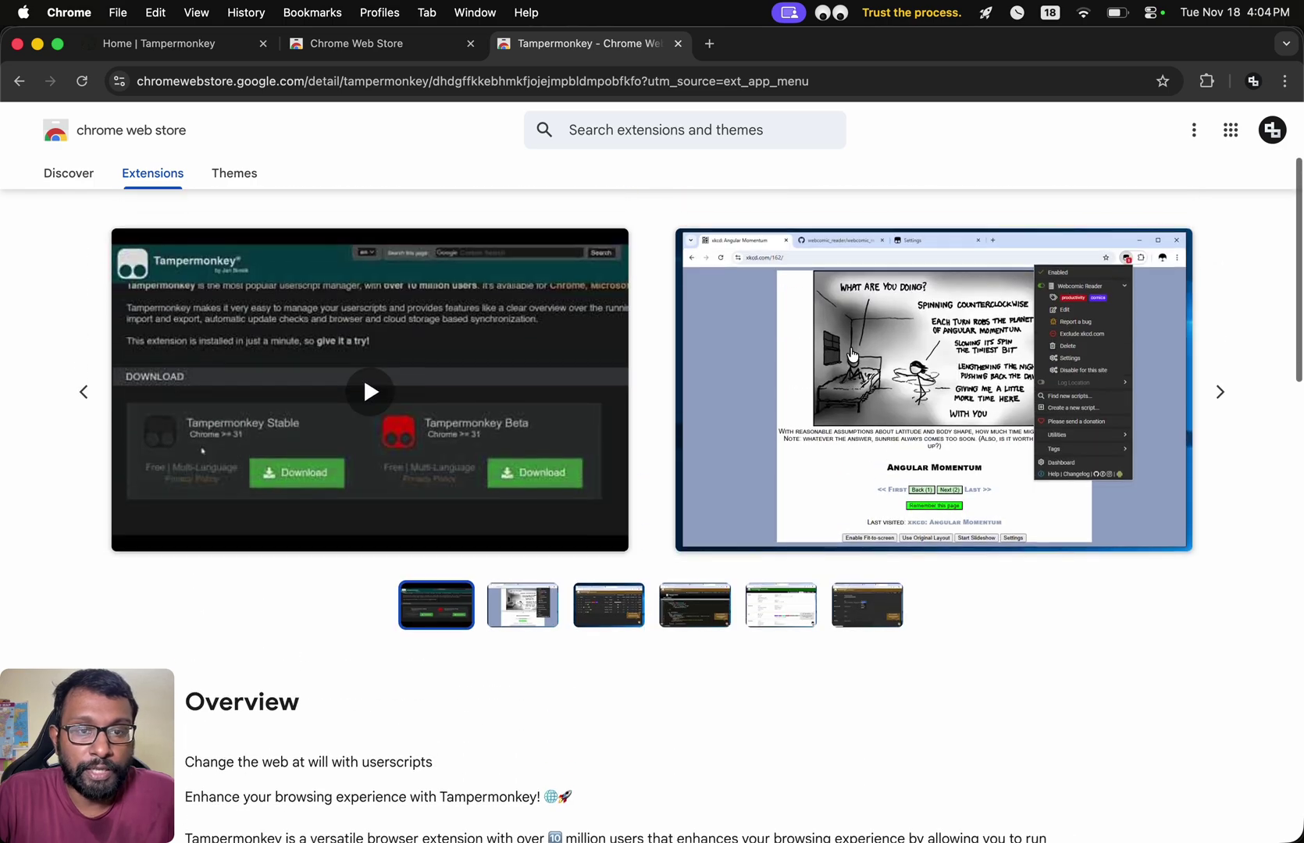
{"action": "scroll", "coordinate": [624, 468], "scroll_direction": "down", "scroll_amount": 5}
{"action": "scroll", "coordinate": [474, 605], "scroll_direction": "up", "scroll_amount": 1}
{"action": "scroll", "coordinate": [474, 605], "scroll_direction": "down", "scroll_amount": 3}
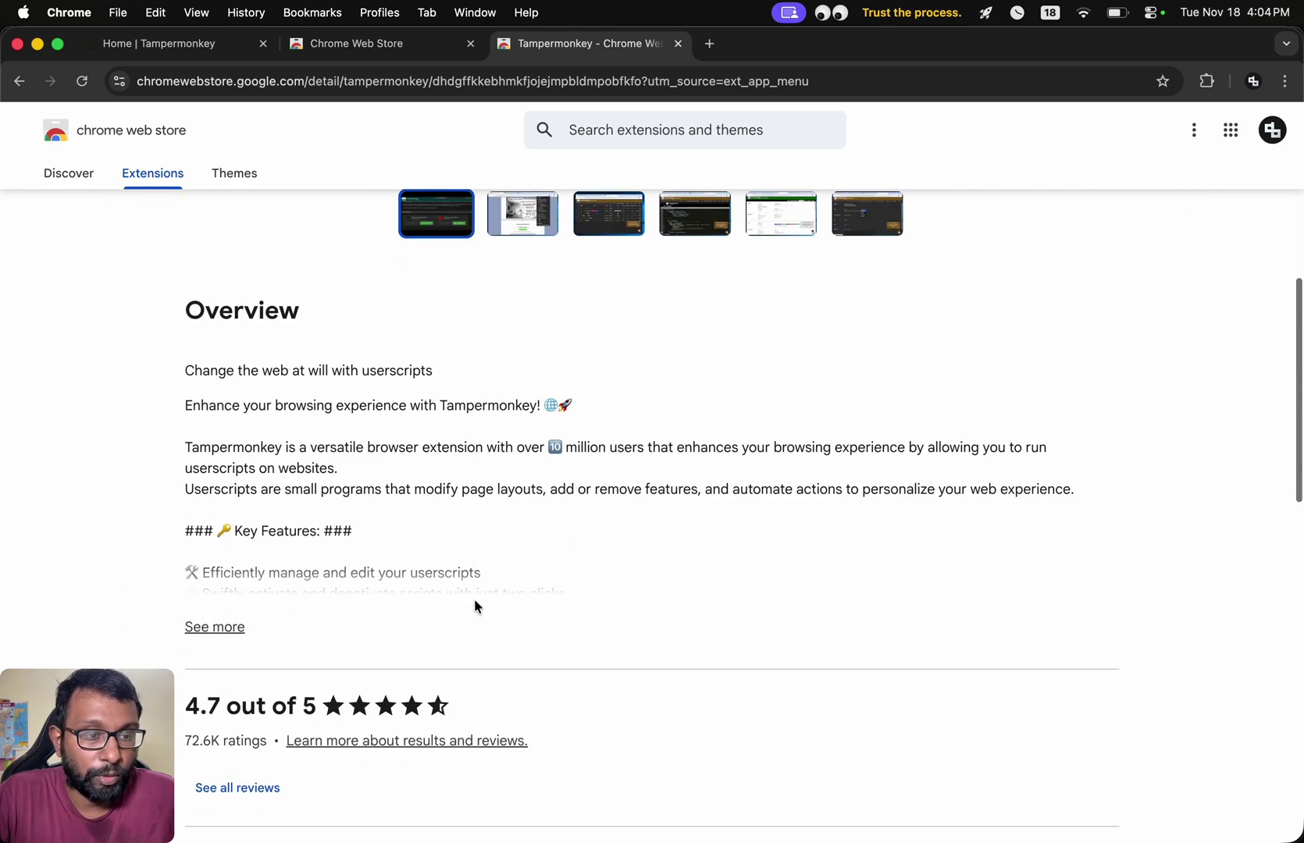
{"action": "scroll", "coordinate": [1033, 309], "scroll_direction": "up", "scroll_amount": 8}
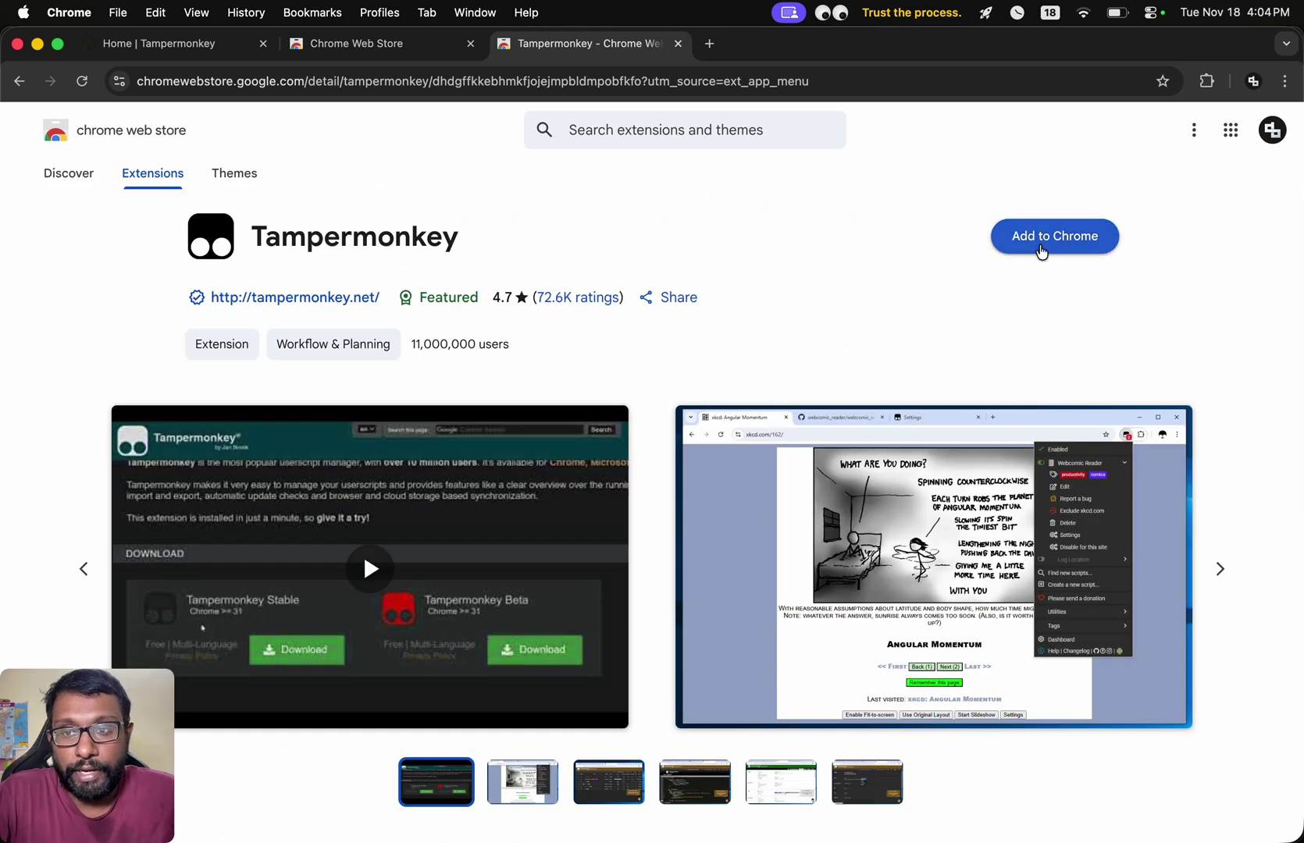
{"action": "left_click", "coordinate": [1034, 239]}
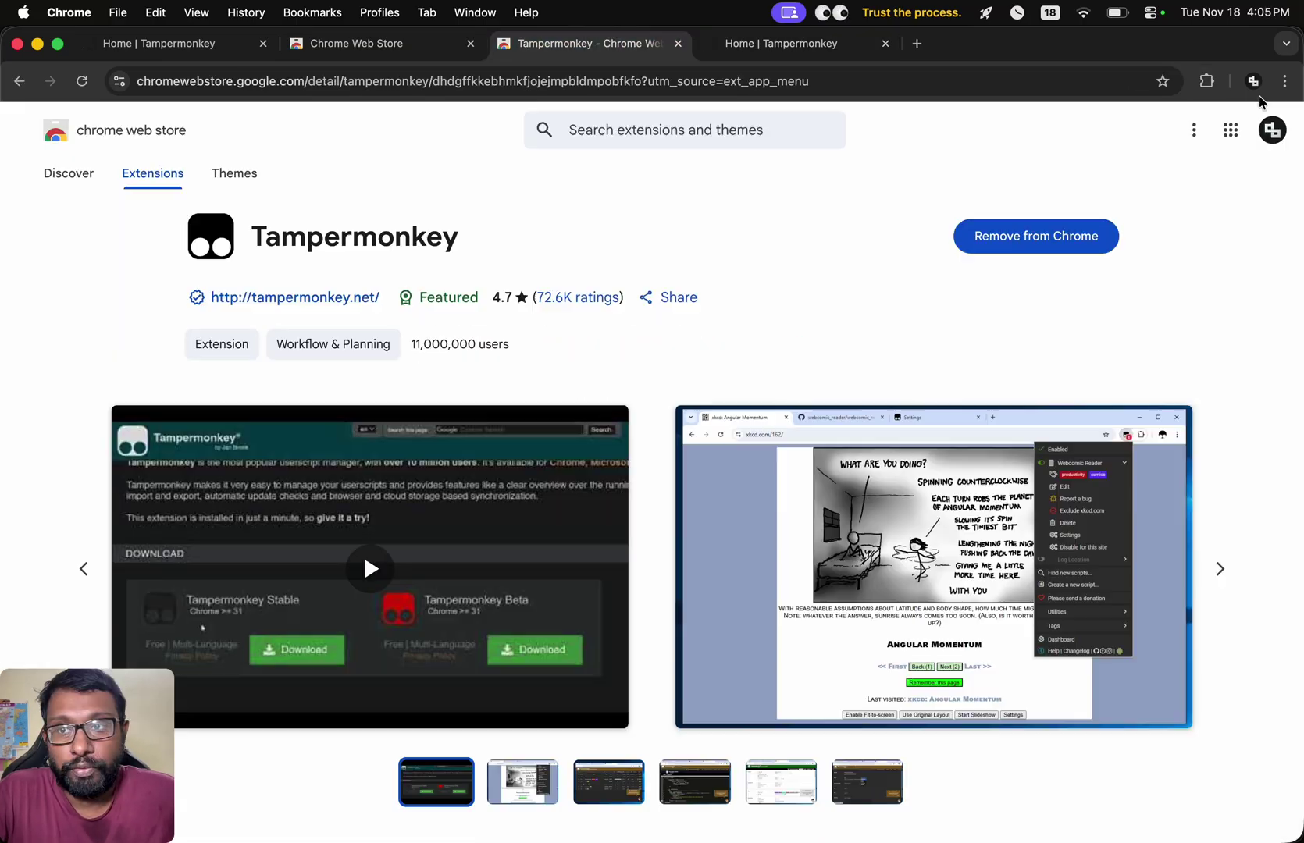
Step: Pin Tampermonkey to the toolbar and dismiss its QR-code notice
{"action": "left_click", "coordinate": [1206, 82]}
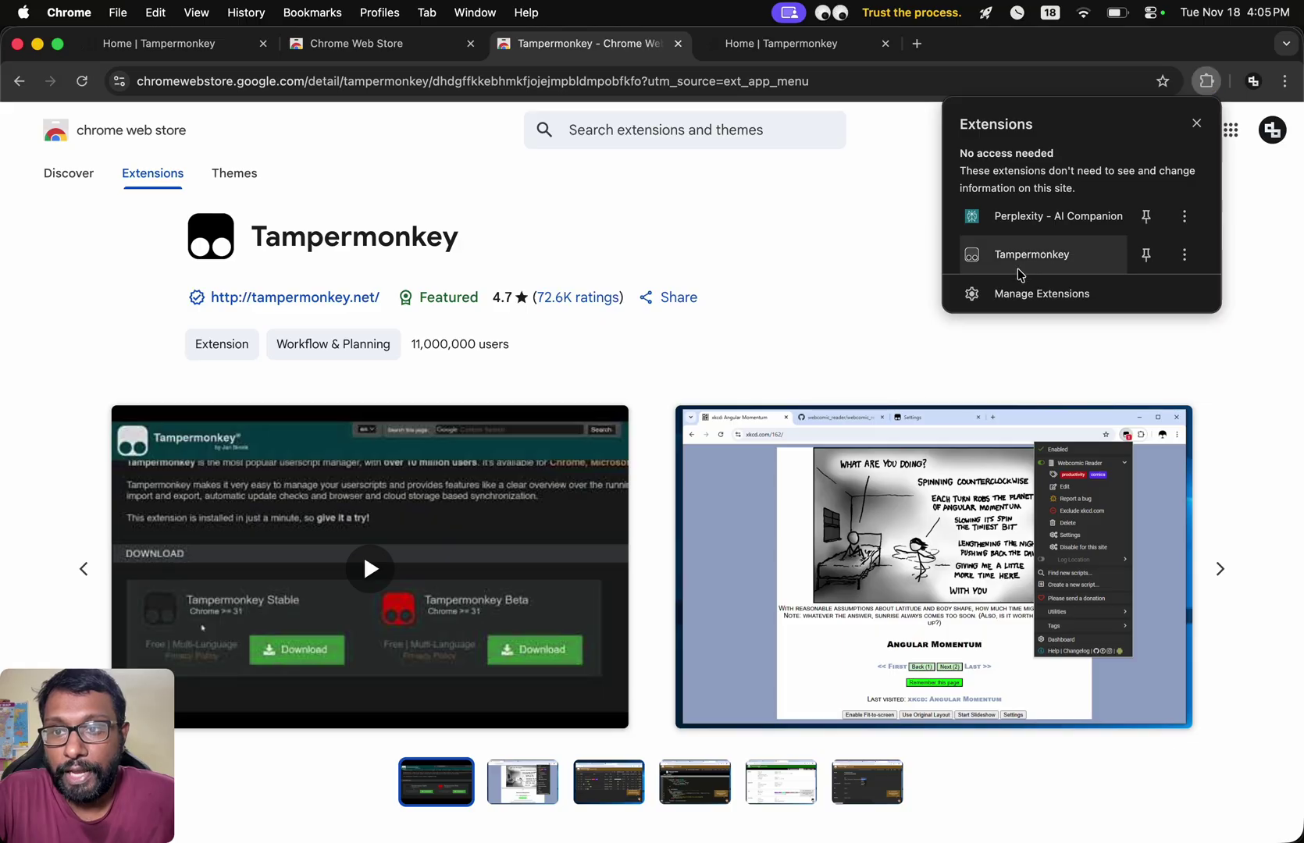
{"action": "left_click", "coordinate": [1147, 256]}
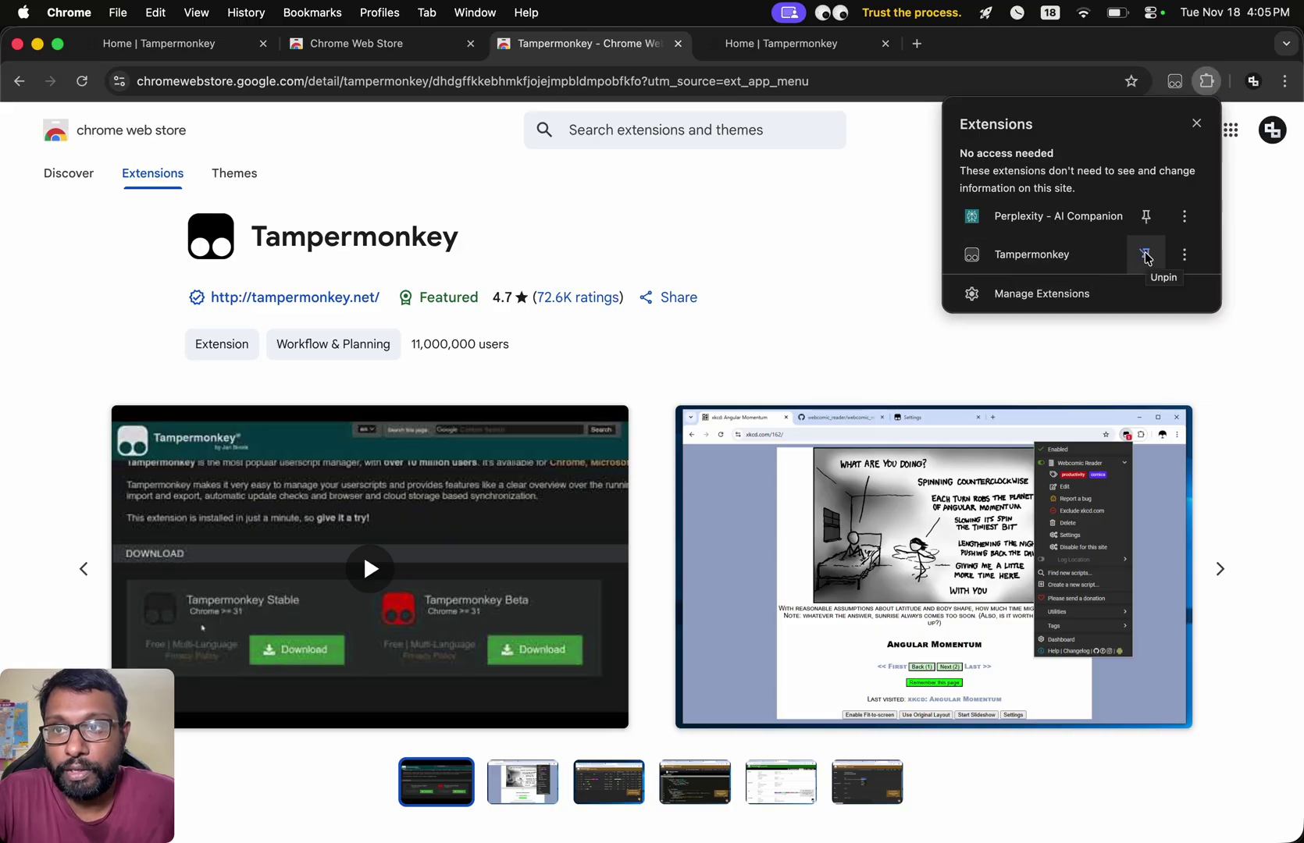
{"action": "left_click", "coordinate": [1176, 82]}
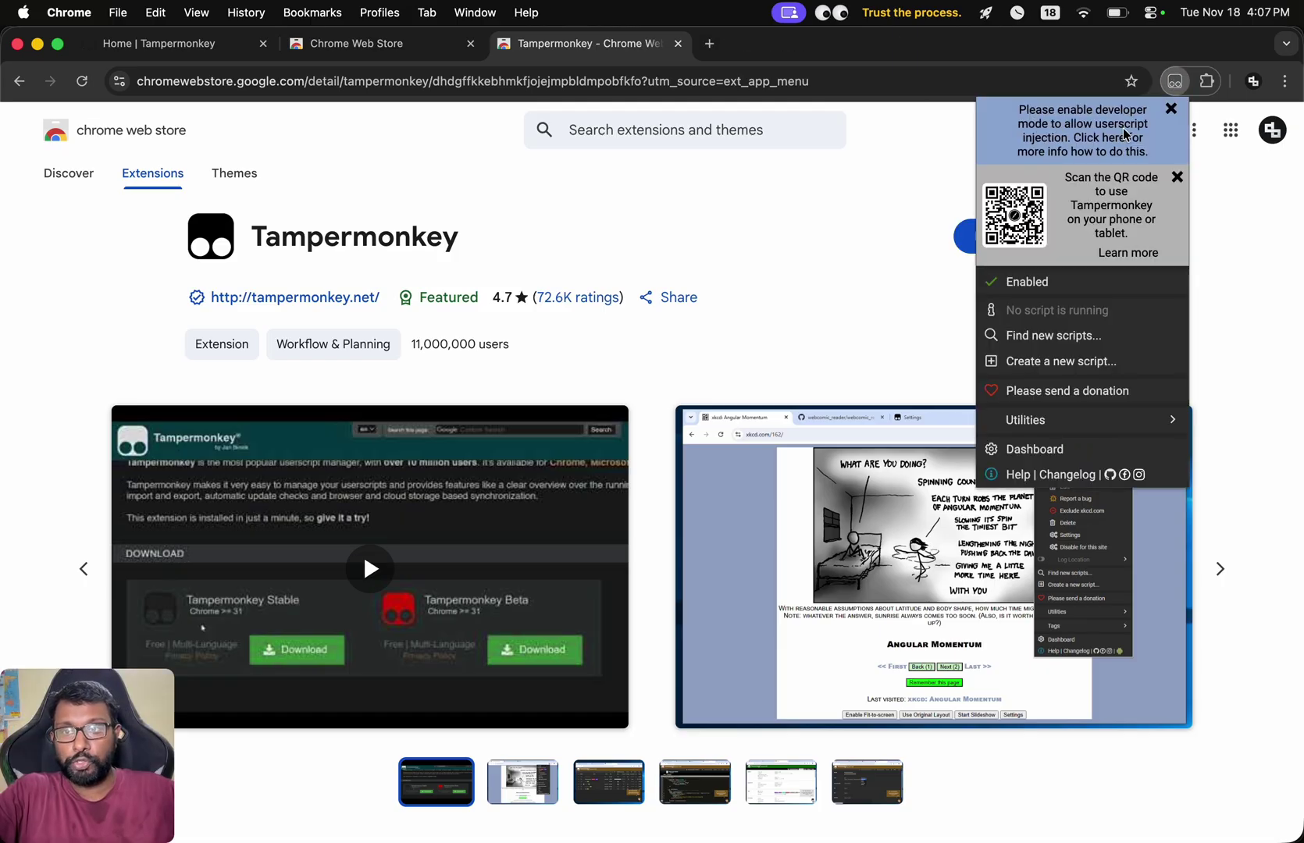
{"action": "left_click", "coordinate": [1177, 179]}
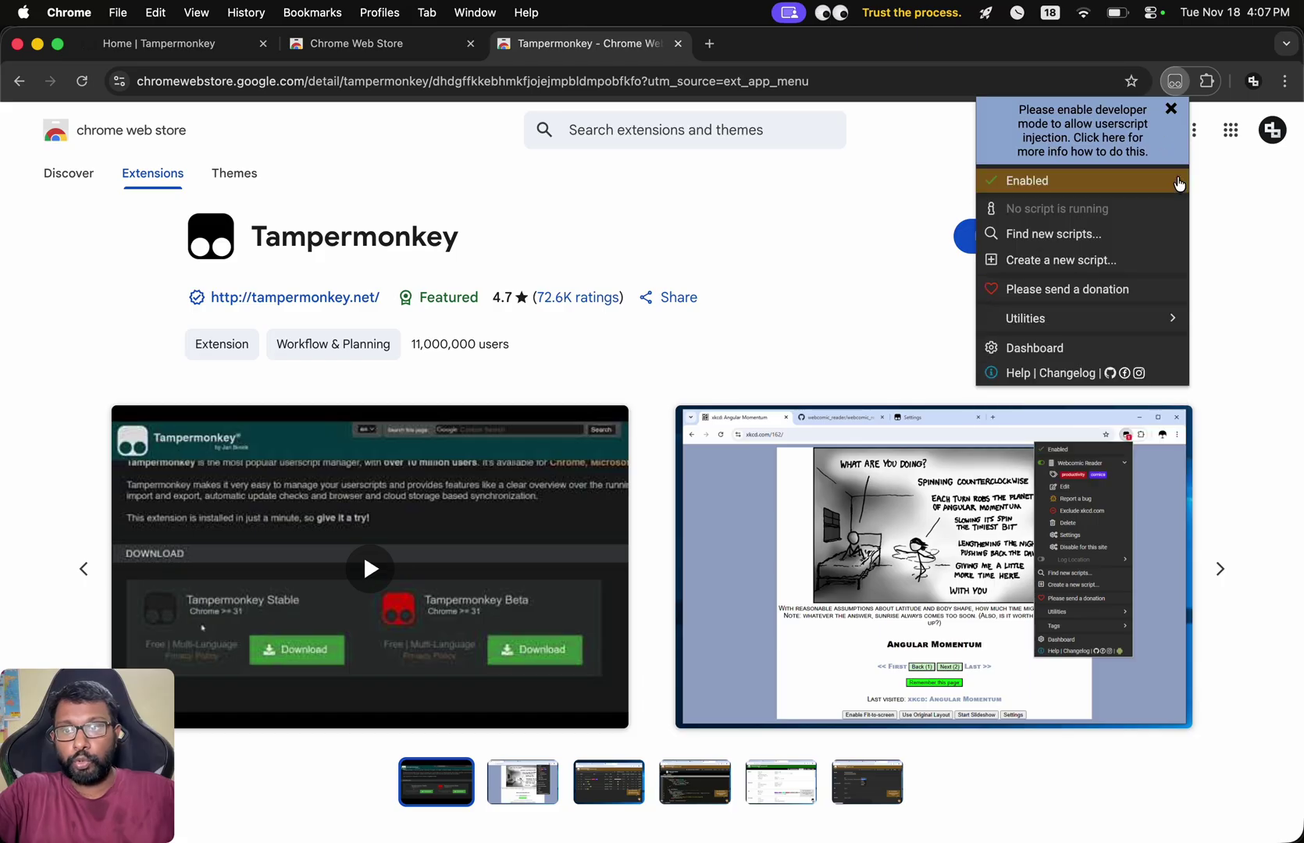
Step: Open Manage Extensions and make sure Developer mode is on
{"action": "left_click", "coordinate": [1285, 81]}
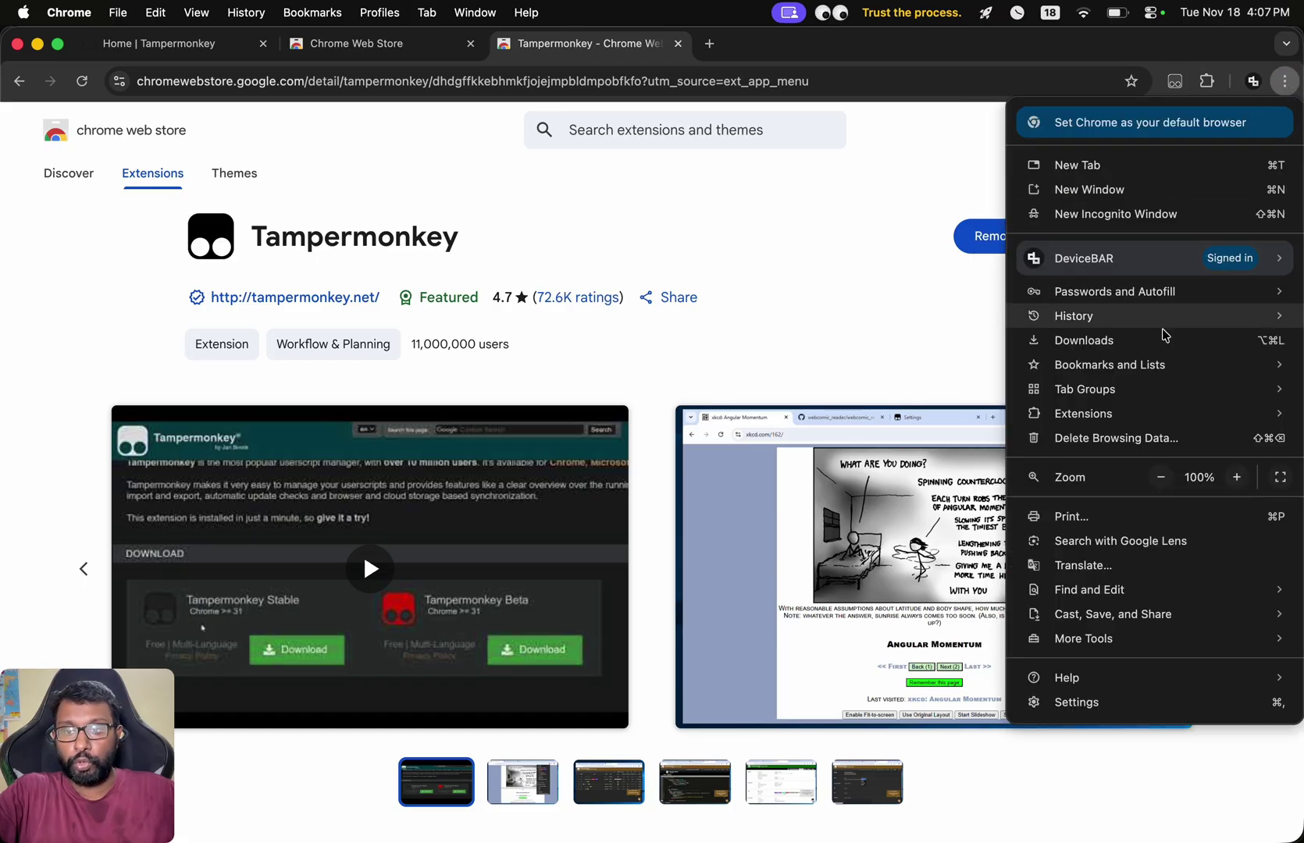
{"action": "mouse_move", "coordinate": [1097, 419]}
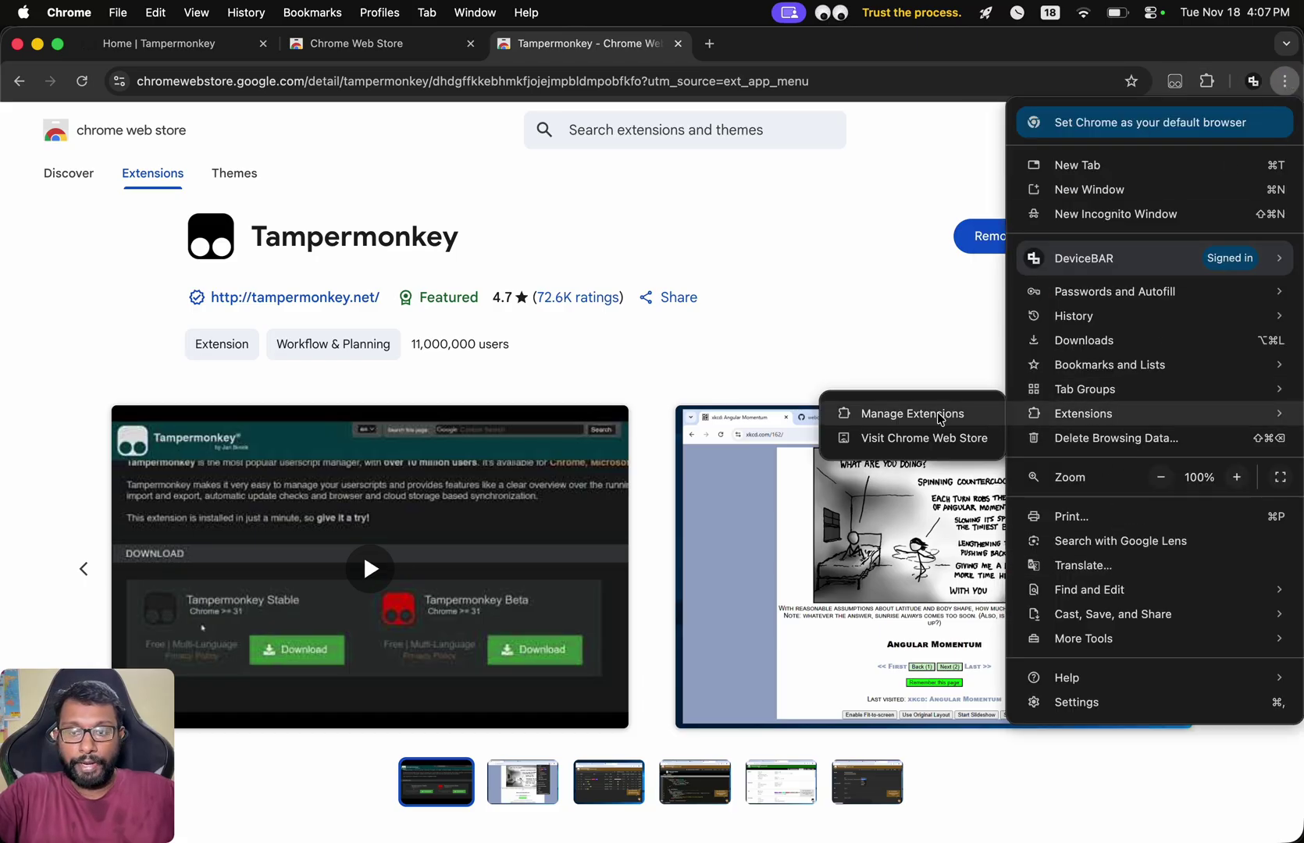
{"action": "left_click", "coordinate": [940, 419]}
{"action": "scroll", "coordinate": [606, 524], "scroll_direction": "down", "scroll_amount": 2}
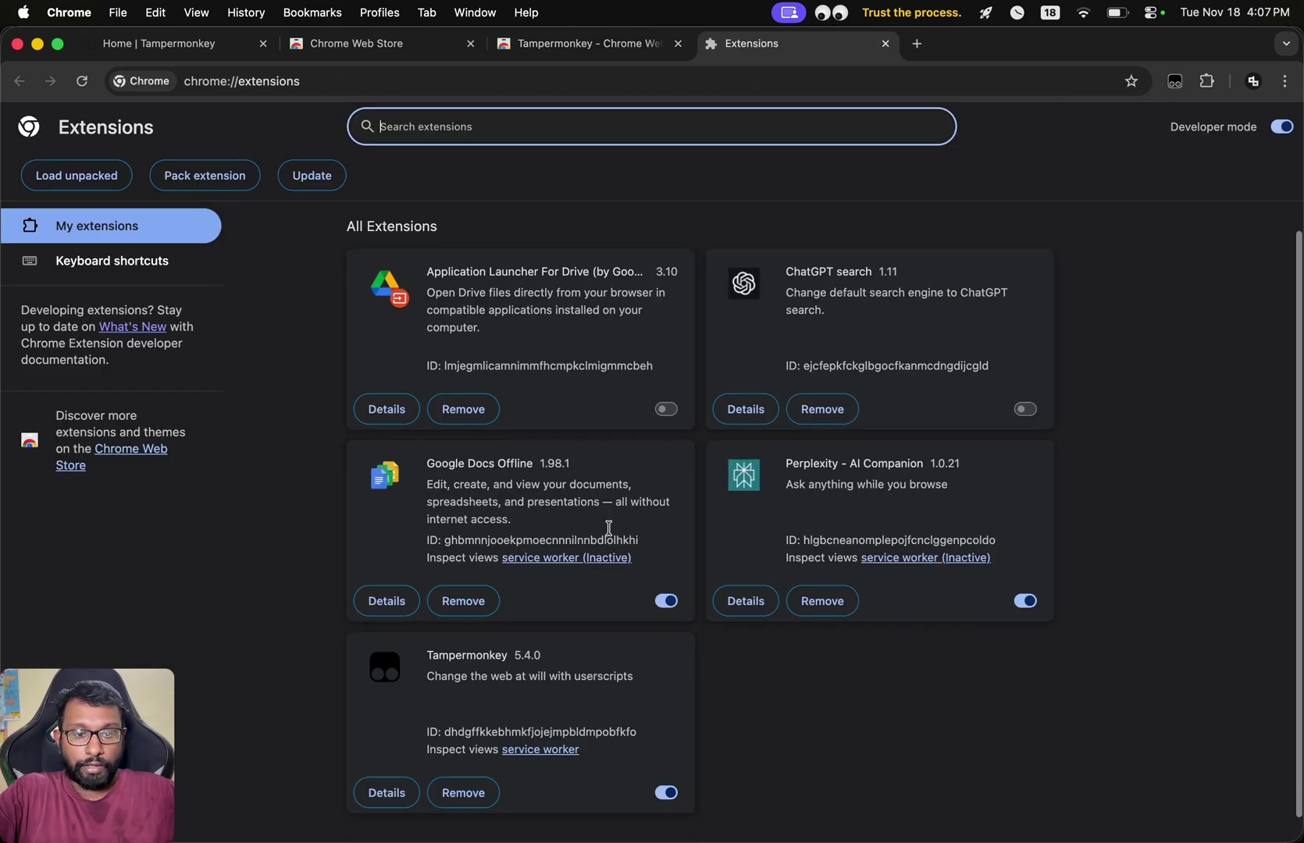
{"action": "scroll", "coordinate": [392, 773], "scroll_direction": "up", "scroll_amount": 2}
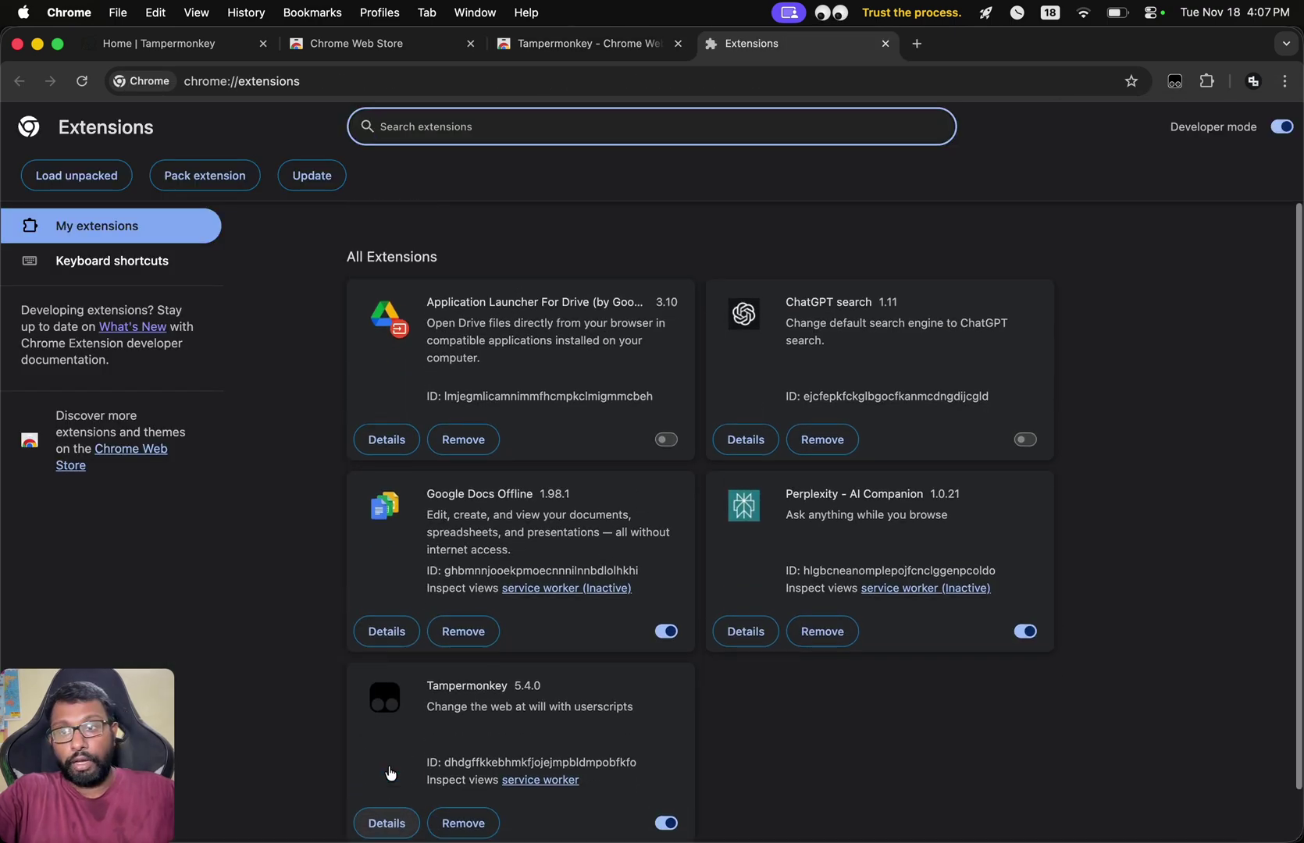
{"action": "left_click", "coordinate": [1282, 129]}
{"action": "left_click", "coordinate": [1282, 130]}
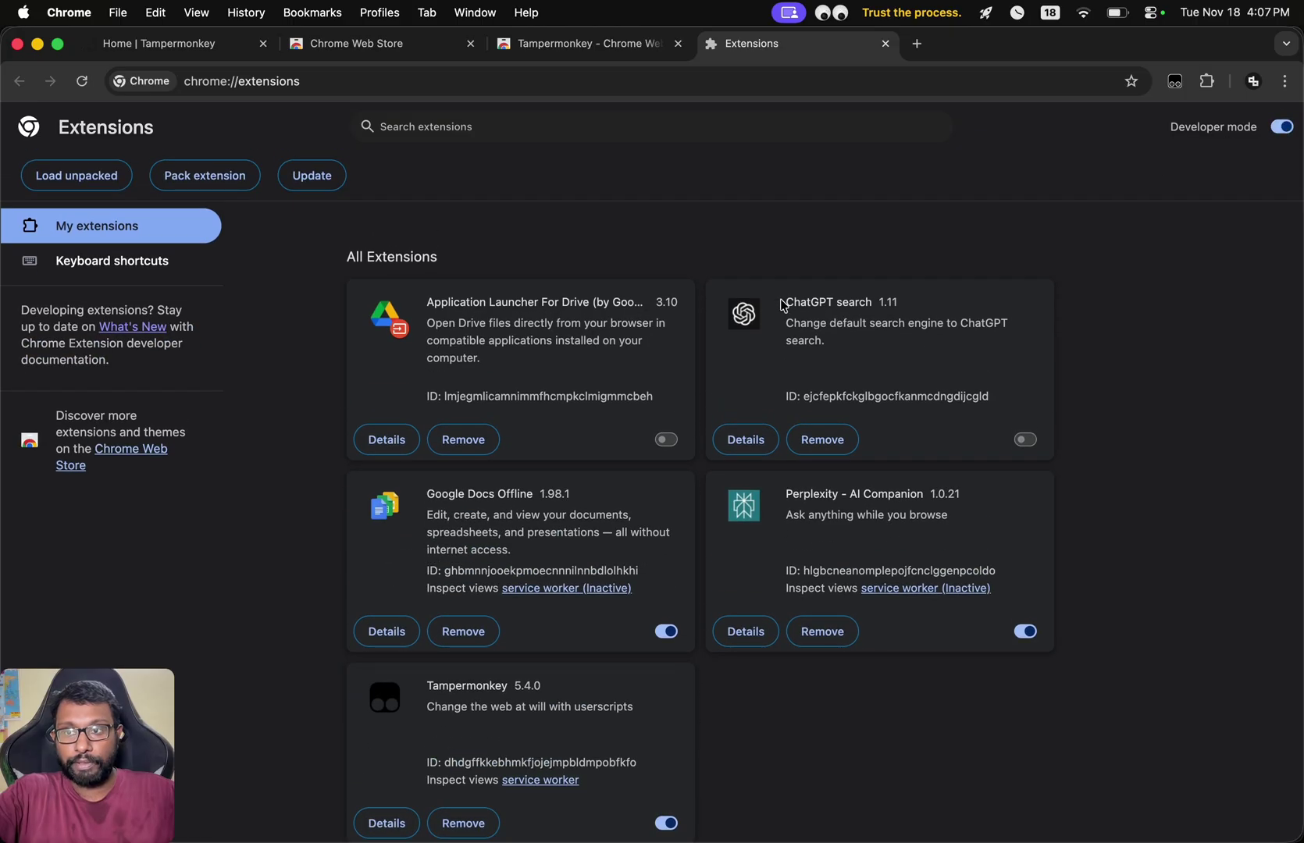
Step: Turn on Allow User Scripts in Tampermonkey's extension details
{"action": "scroll", "coordinate": [463, 574], "scroll_direction": "down", "scroll_amount": 2}
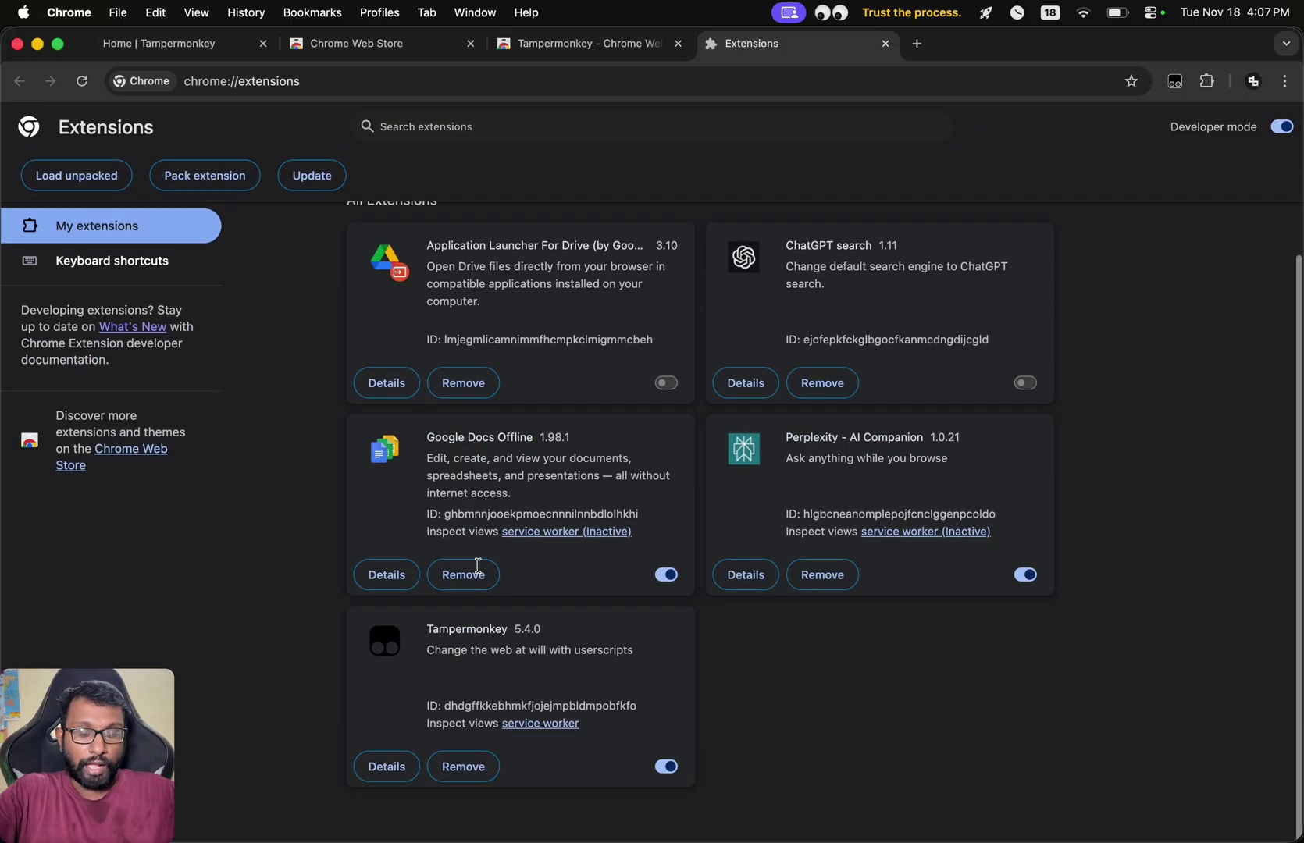
{"action": "left_click", "coordinate": [386, 768]}
{"action": "scroll", "coordinate": [426, 765], "scroll_direction": "down", "scroll_amount": 3}
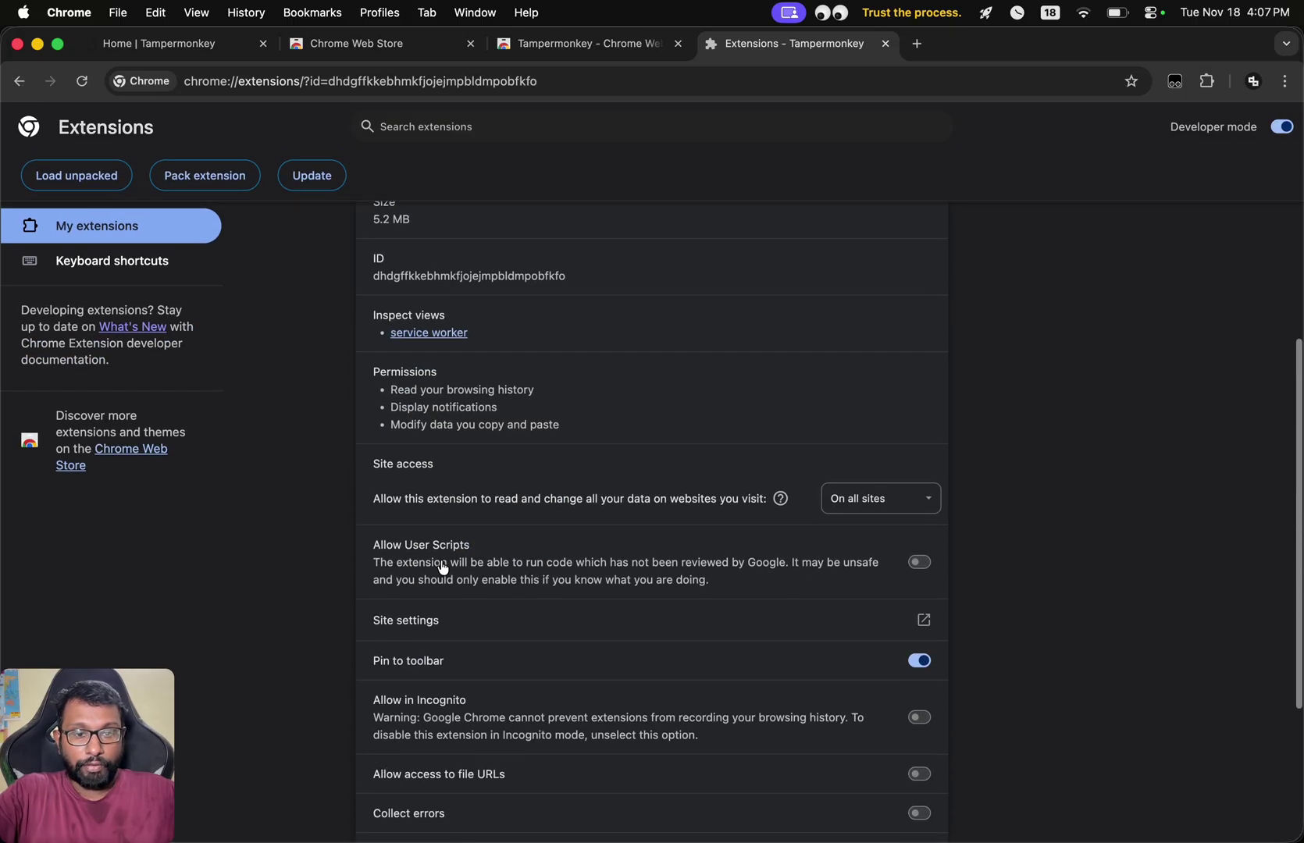
{"action": "left_click", "coordinate": [919, 563]}
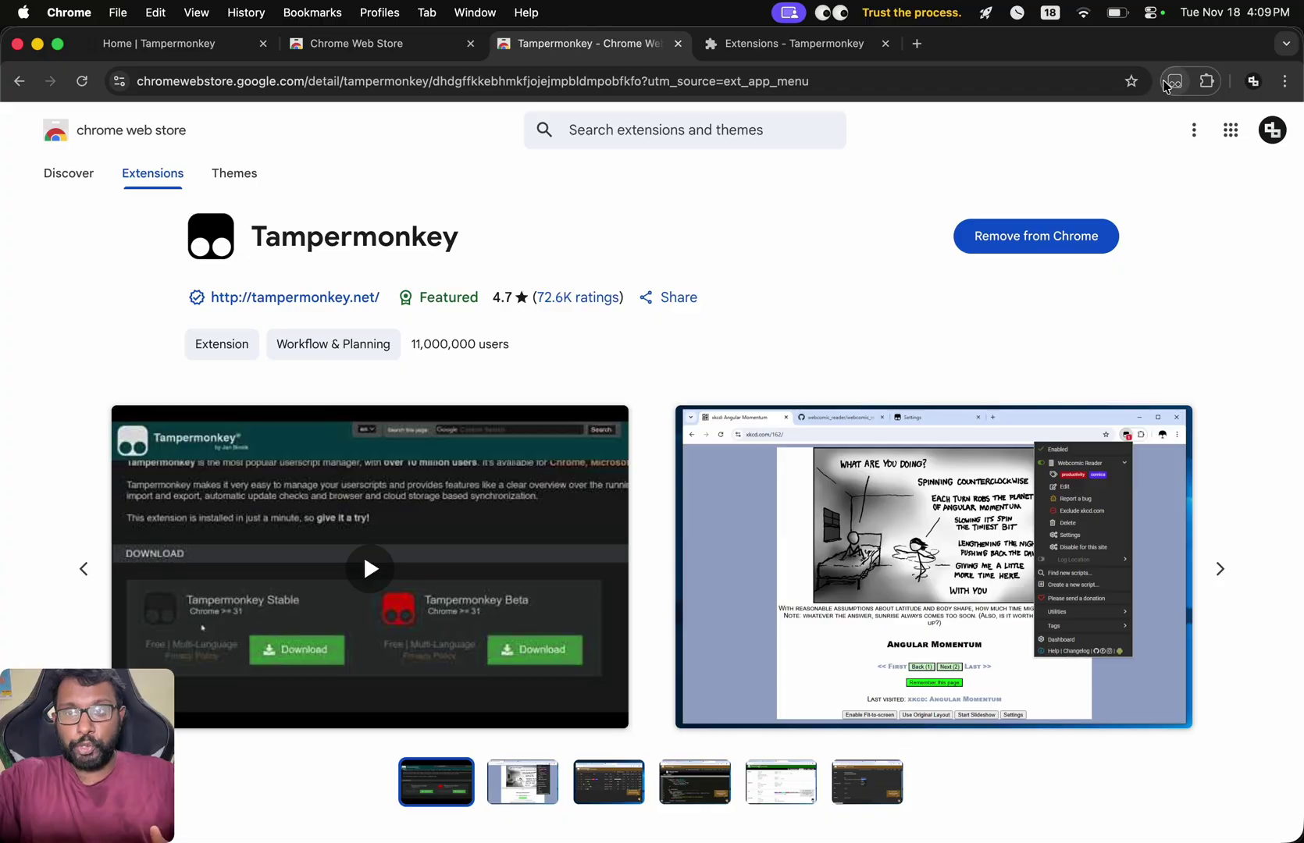
Step: Switch Tampermonkey's Enabled toggle off and back on
{"action": "left_click", "coordinate": [1173, 86]}
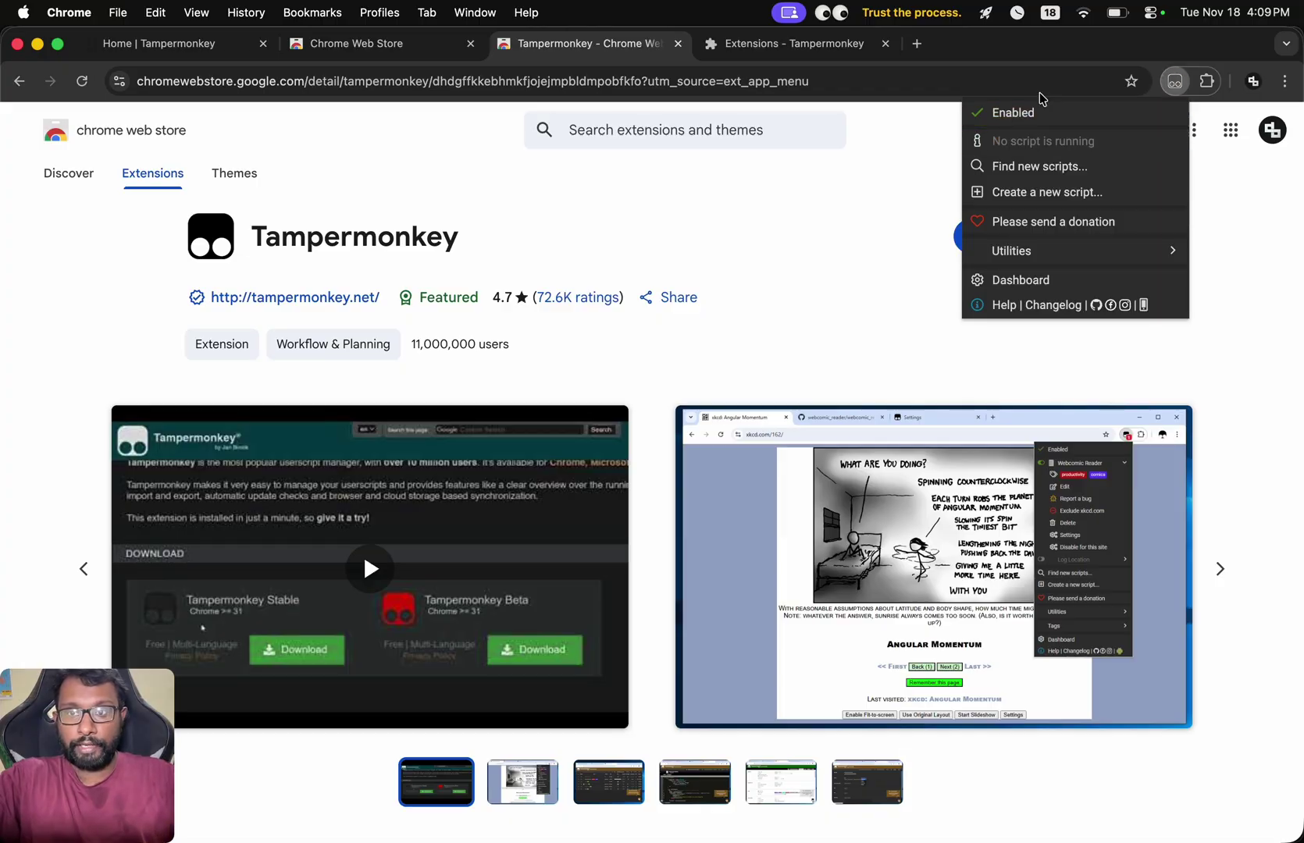
{"action": "left_click", "coordinate": [1034, 115]}
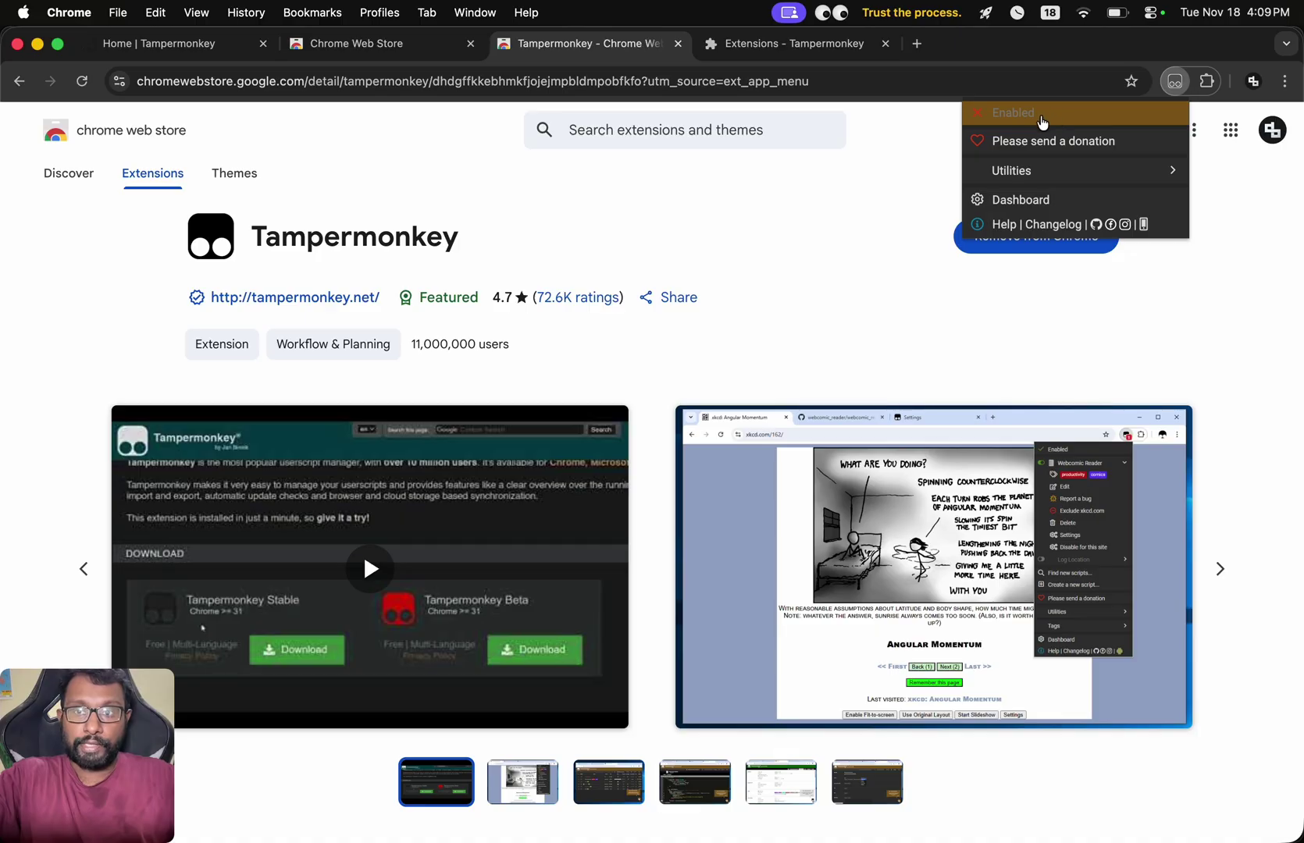
{"action": "left_click", "coordinate": [1041, 115]}
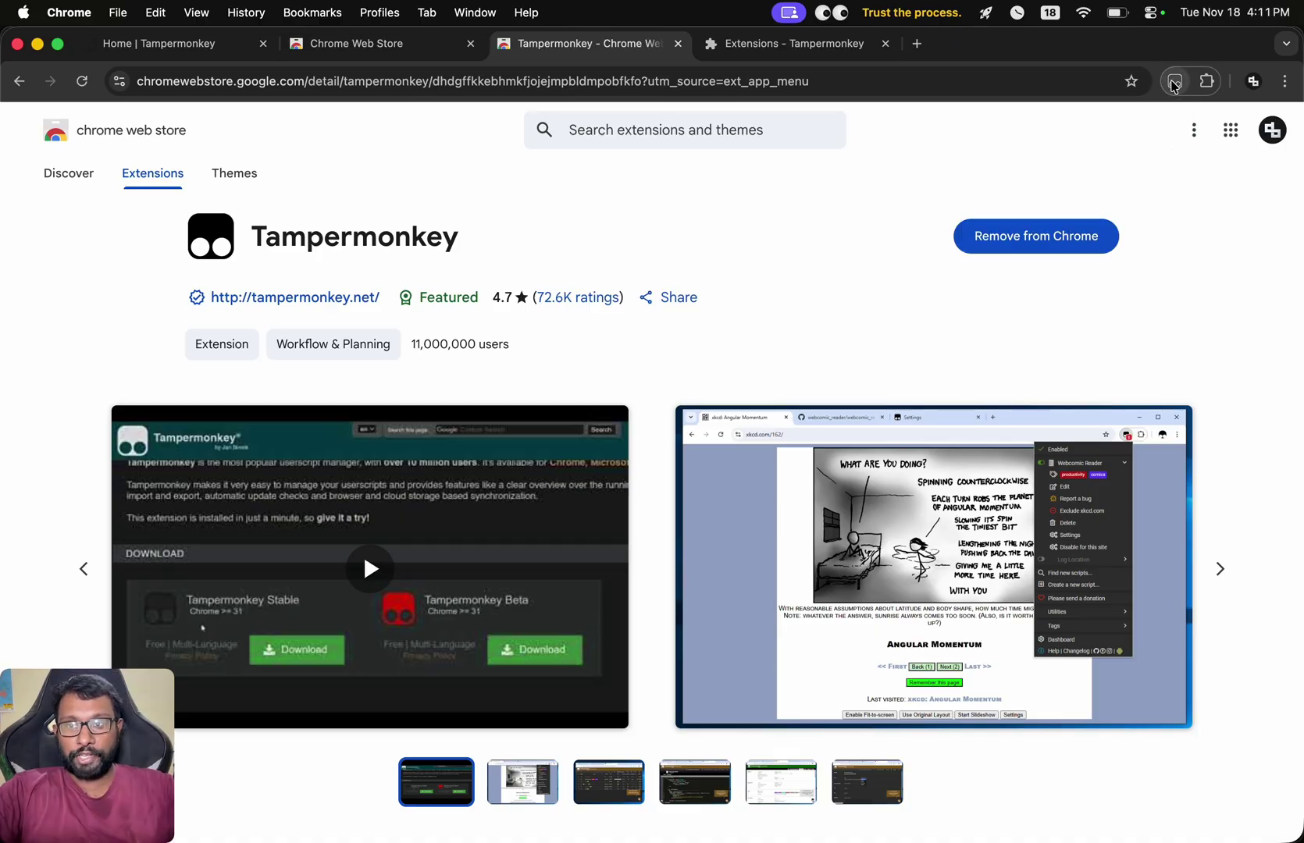
Step: Create a new userscript from the Tampermonkey dashboard
{"action": "left_click", "coordinate": [1174, 84]}
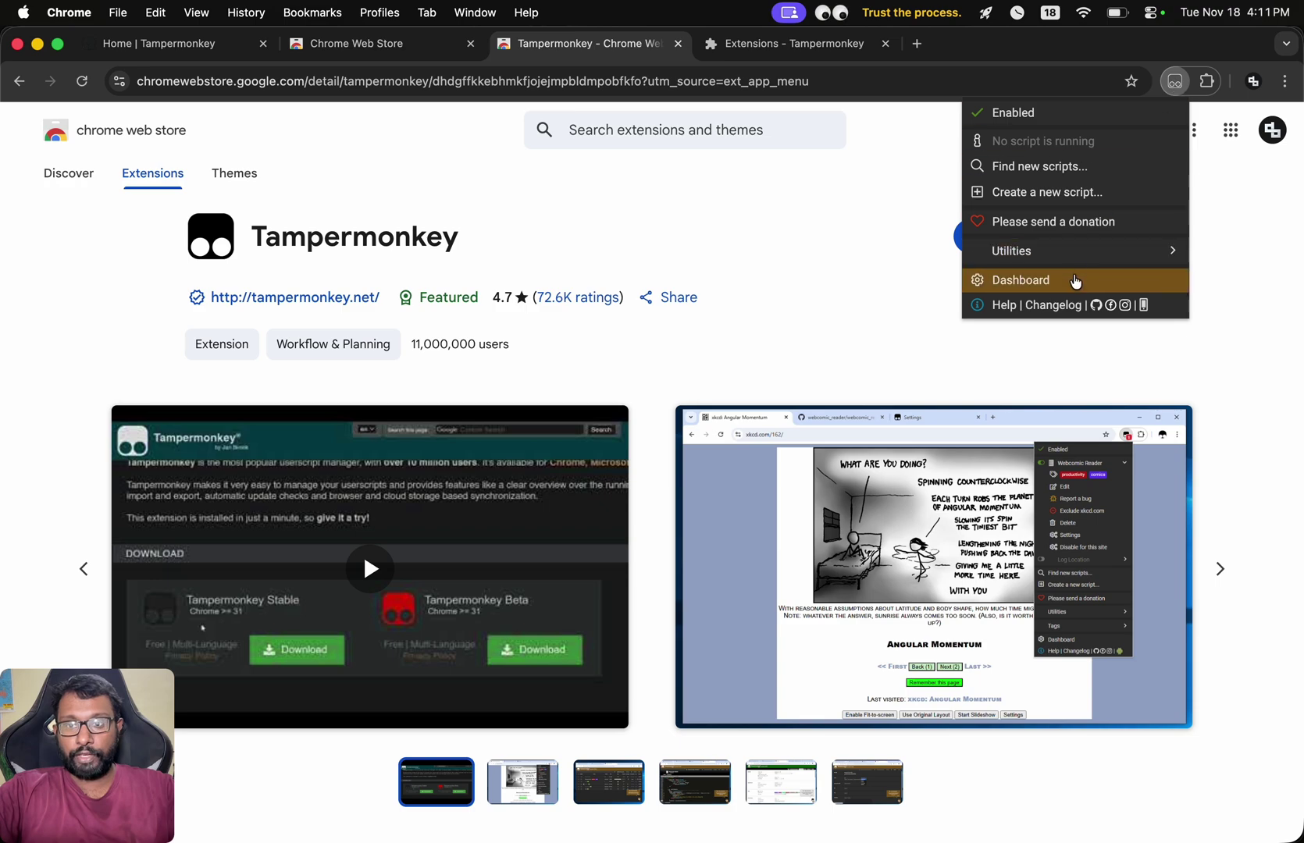
{"action": "left_click", "coordinate": [1081, 281]}
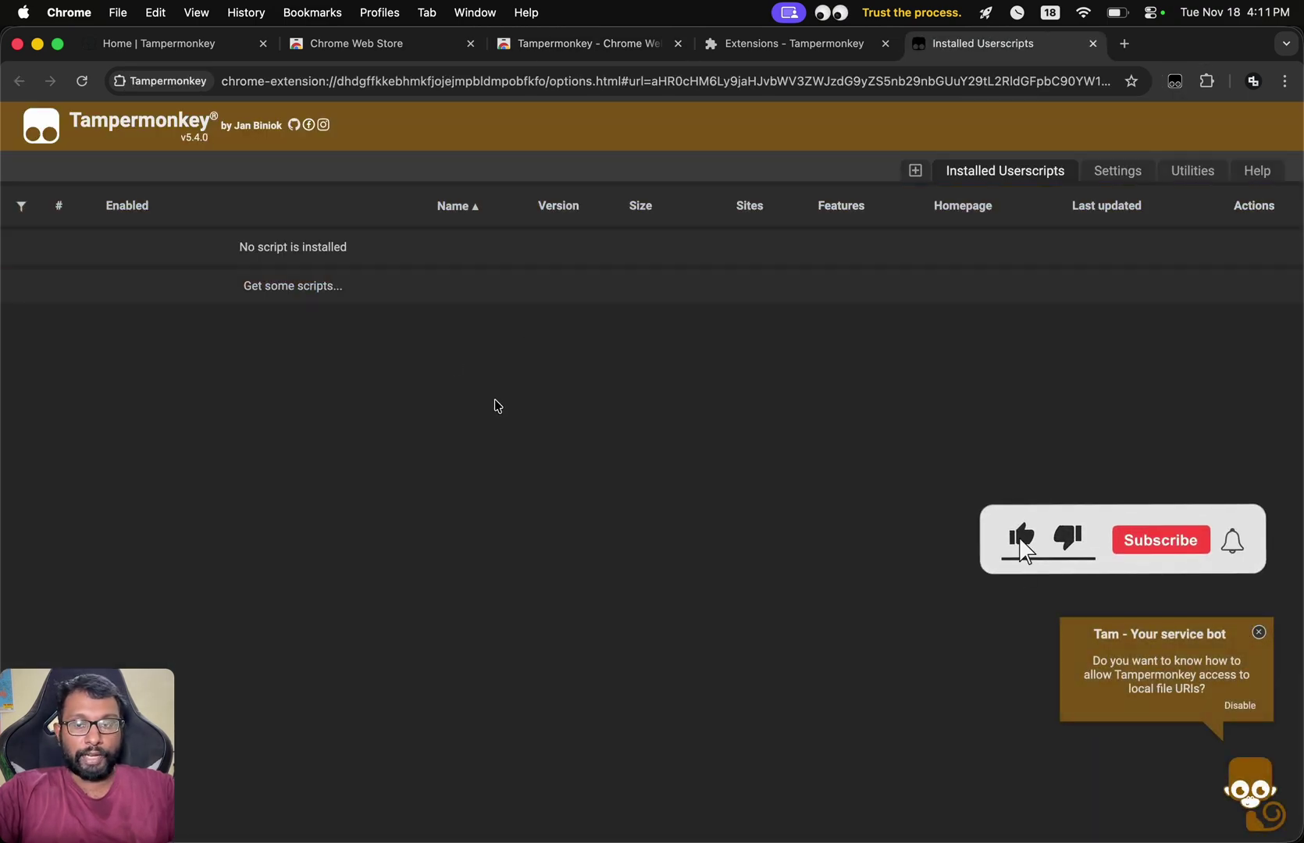
{"action": "left_click", "coordinate": [915, 173]}
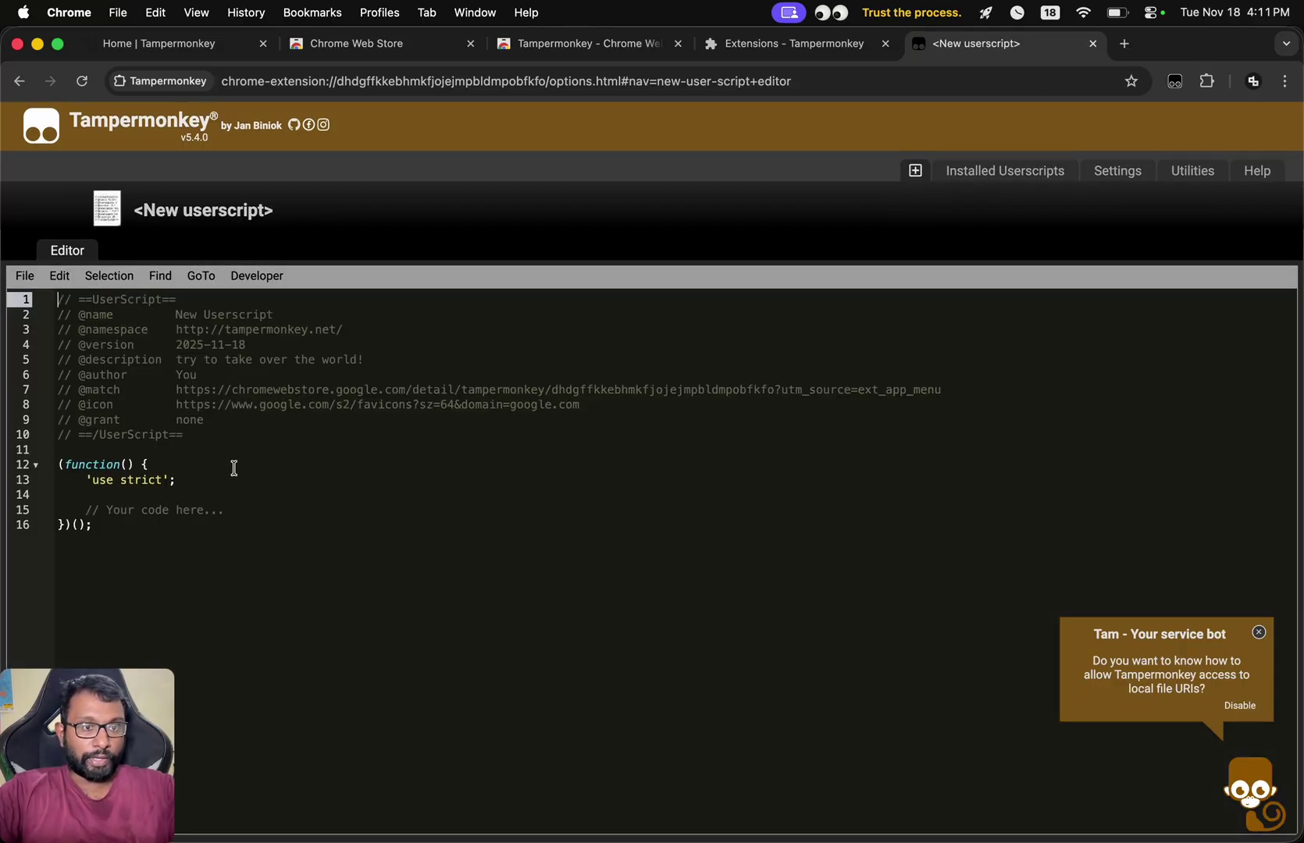
{"action": "left_click", "coordinate": [23, 277]}
Step: Save the New Userscript, then remove it with the bulk Delete action
{"action": "left_click", "coordinate": [39, 304]}
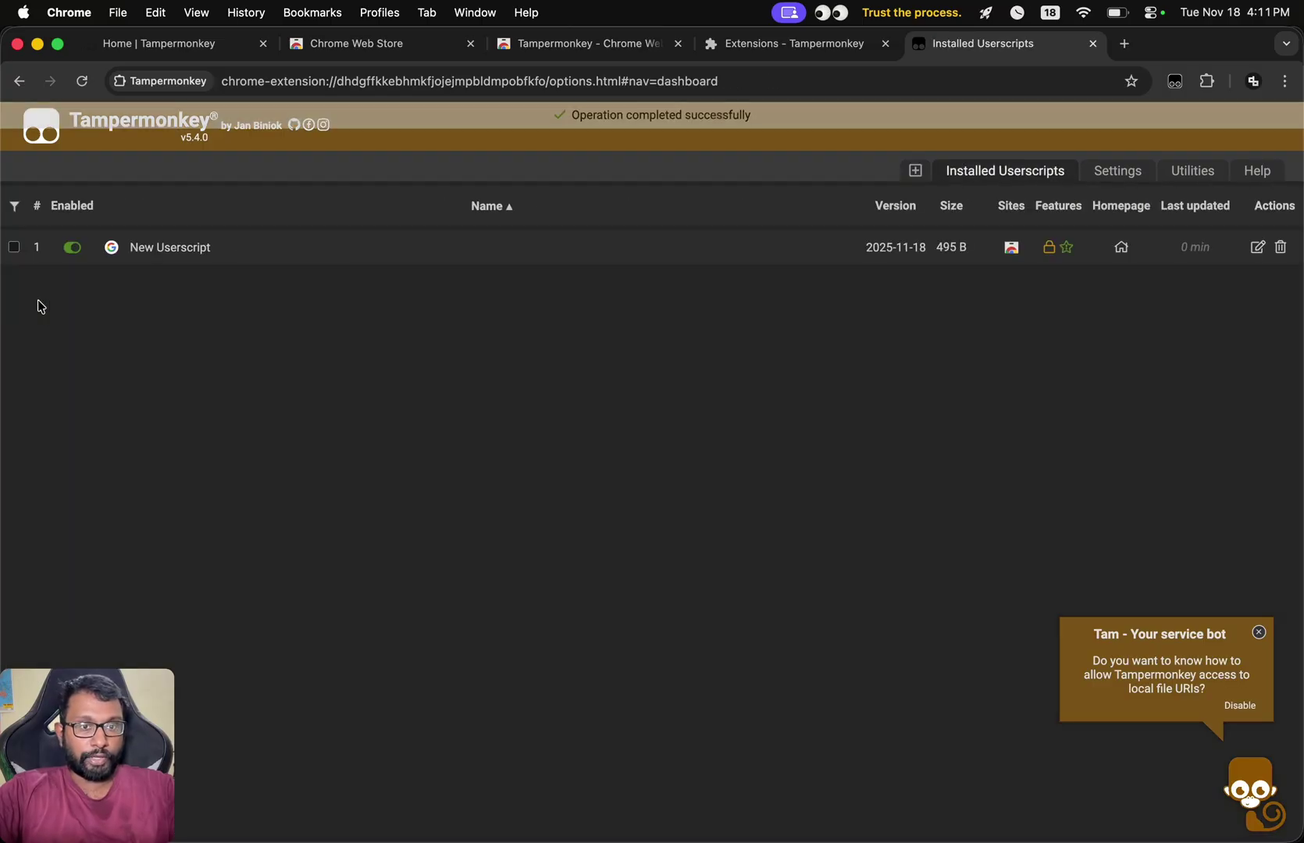
{"action": "left_click", "coordinate": [16, 248]}
{"action": "left_click", "coordinate": [335, 208]}
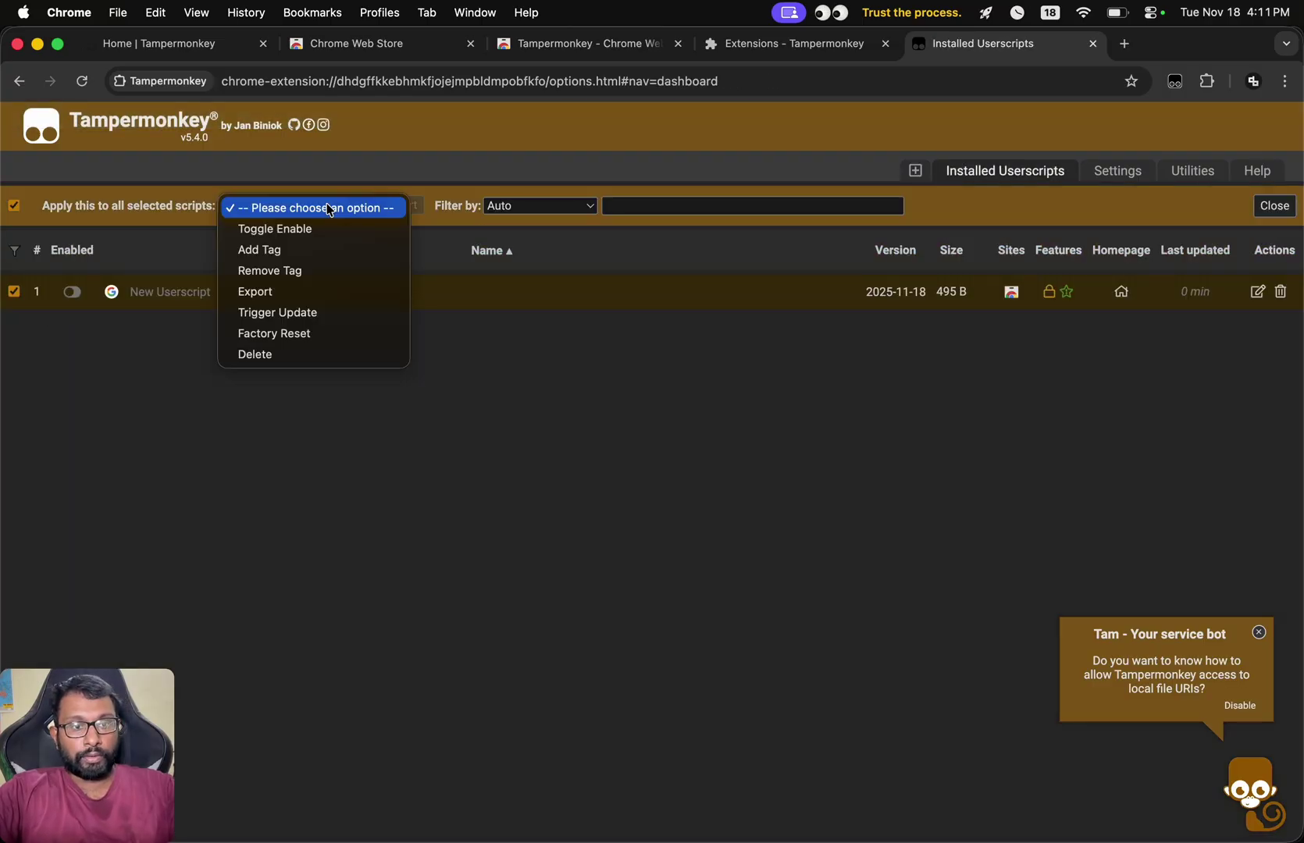
{"action": "left_click", "coordinate": [299, 353]}
{"action": "left_click", "coordinate": [405, 207]}
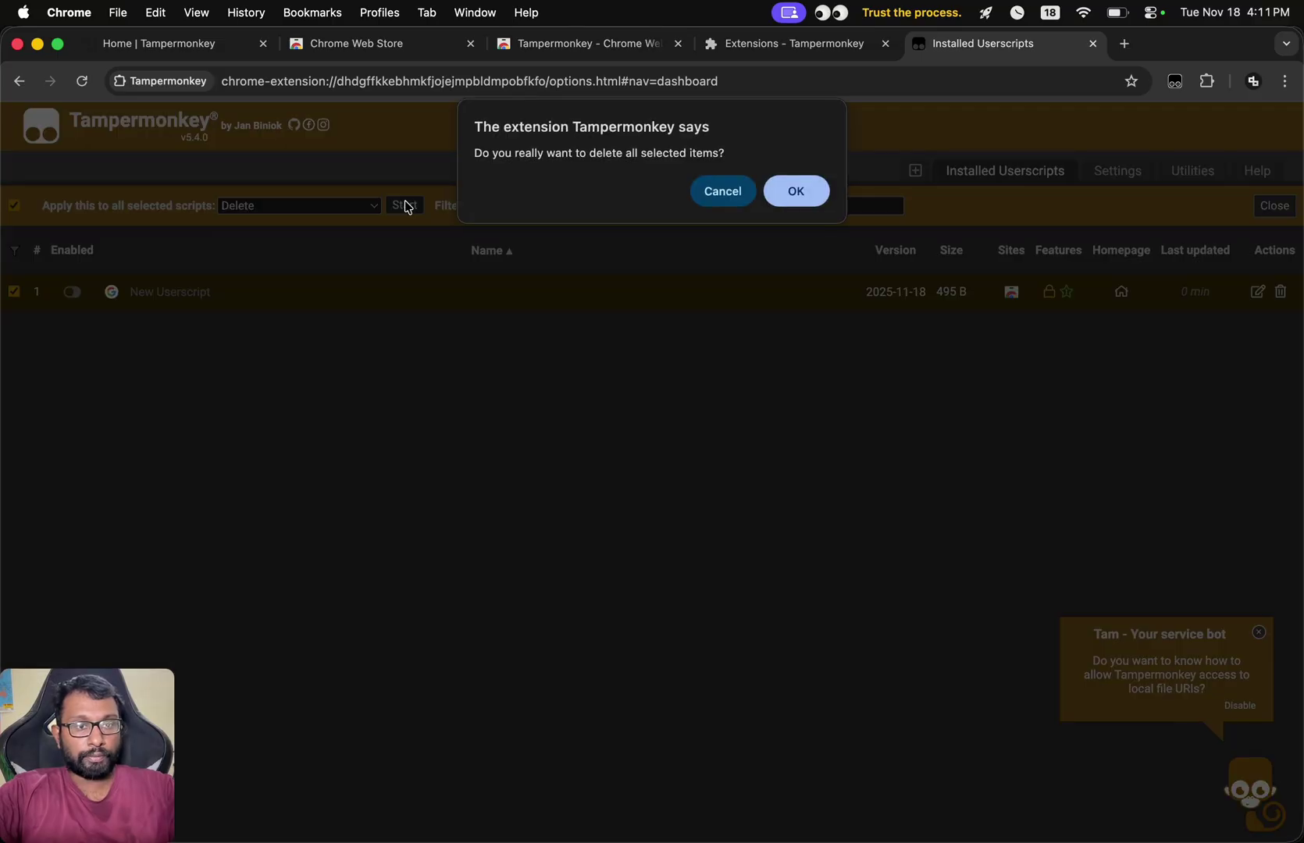
{"action": "left_click", "coordinate": [793, 190]}
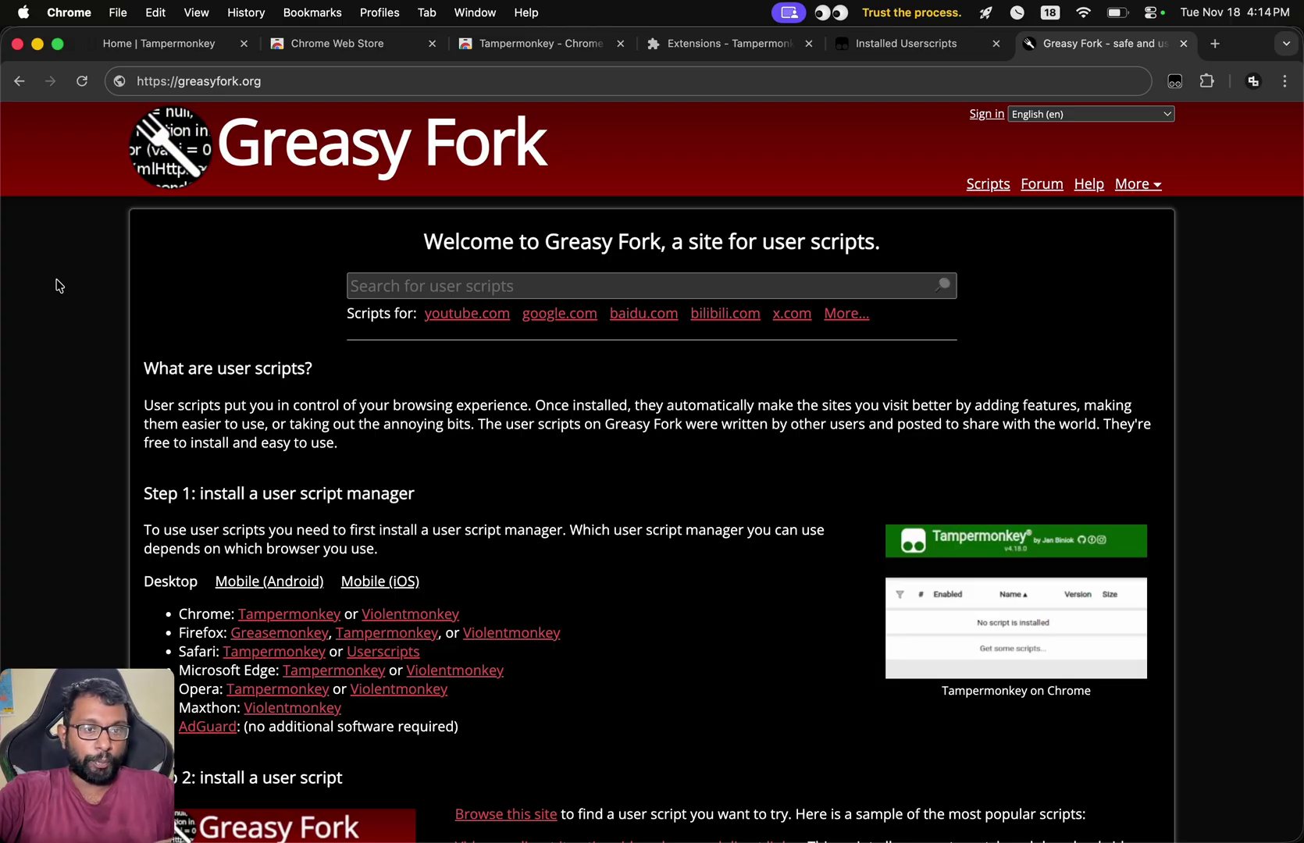
Step: Browse Greasy Fork's script list and search for 'dark mode'
{"action": "scroll", "coordinate": [342, 402], "scroll_direction": "down", "scroll_amount": 3}
{"action": "scroll", "coordinate": [342, 402], "scroll_direction": "down", "scroll_amount": 2}
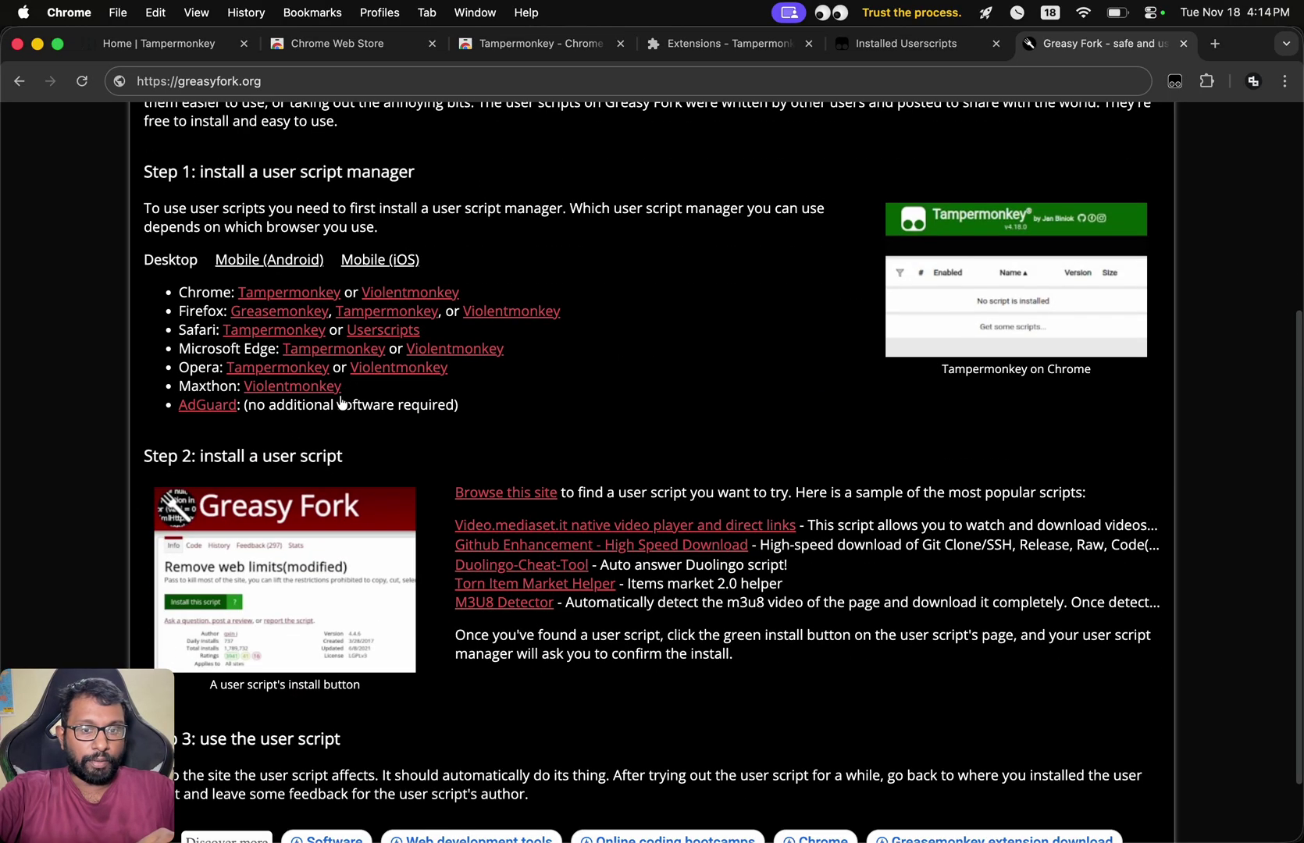
{"action": "left_click", "coordinate": [501, 496]}
{"action": "scroll", "coordinate": [567, 489], "scroll_direction": "down", "scroll_amount": 5}
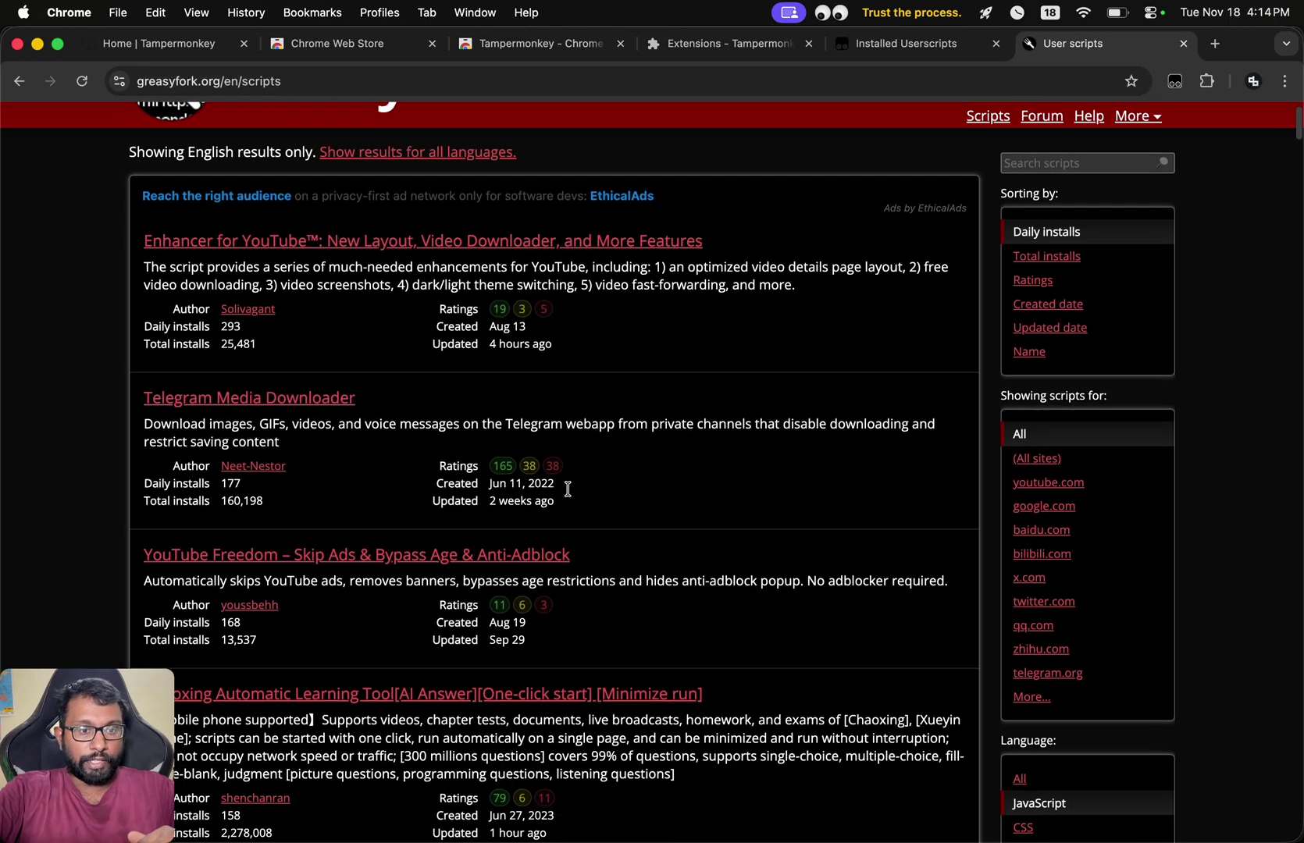
{"action": "scroll", "coordinate": [571, 494], "scroll_direction": "up", "scroll_amount": 4}
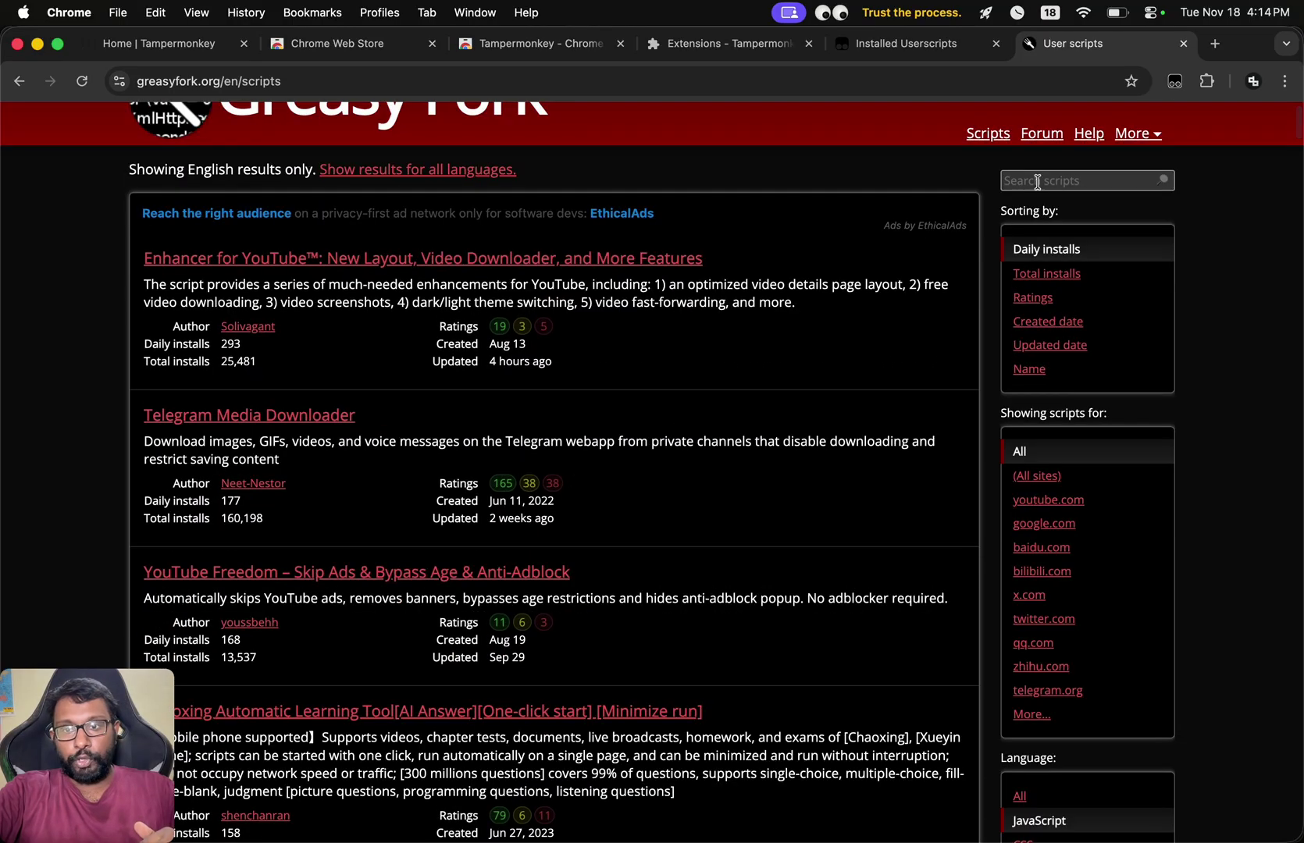
{"action": "scroll", "coordinate": [888, 111], "scroll_direction": "up", "scroll_amount": 2}
{"action": "left_click", "coordinate": [1040, 229]}
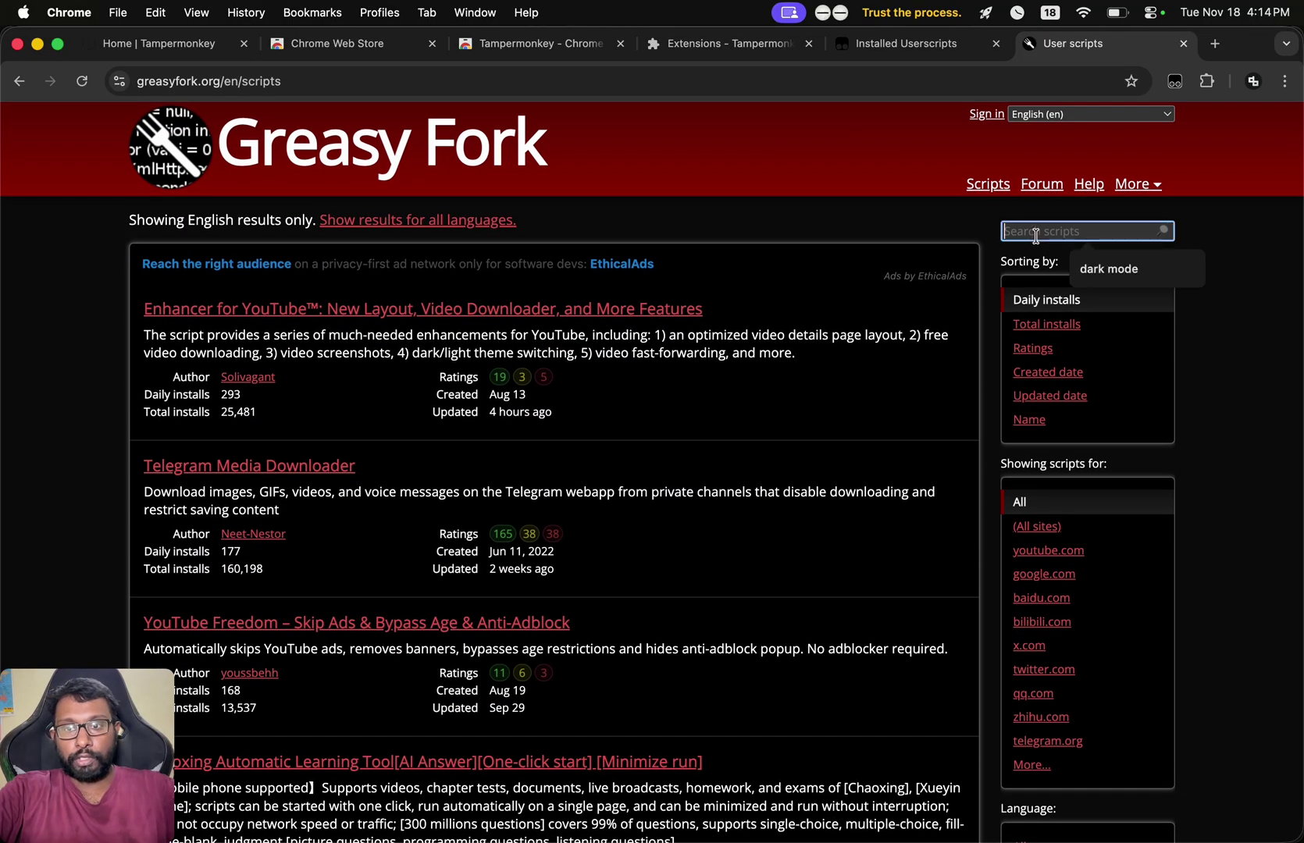
{"action": "type", "text": "dark mode"}
{"action": "key", "text": "Return"}
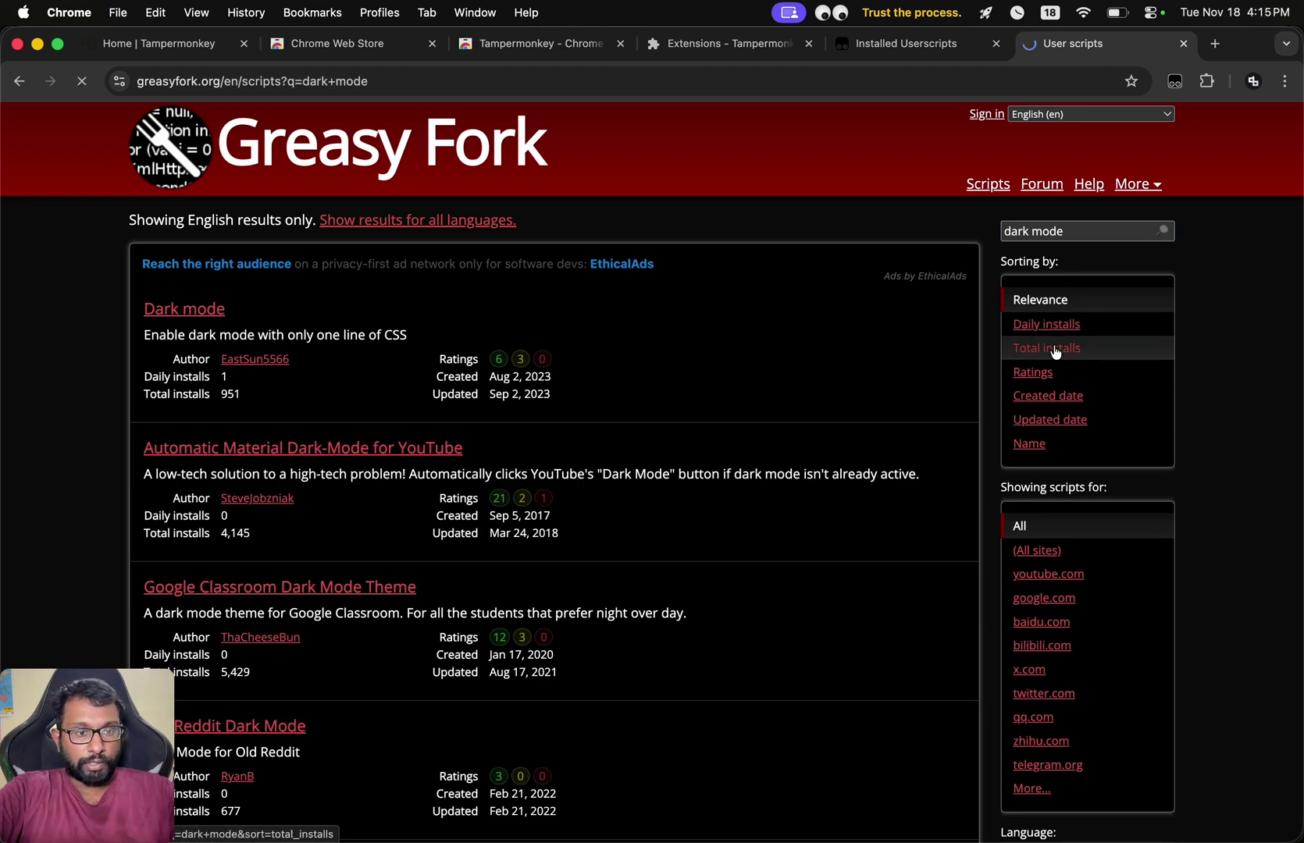
Step: Sort results by total installs, open the Dark Mode script and choose Install this script
{"action": "left_click", "coordinate": [1054, 351]}
{"action": "scroll", "coordinate": [509, 486], "scroll_direction": "down", "scroll_amount": 4}
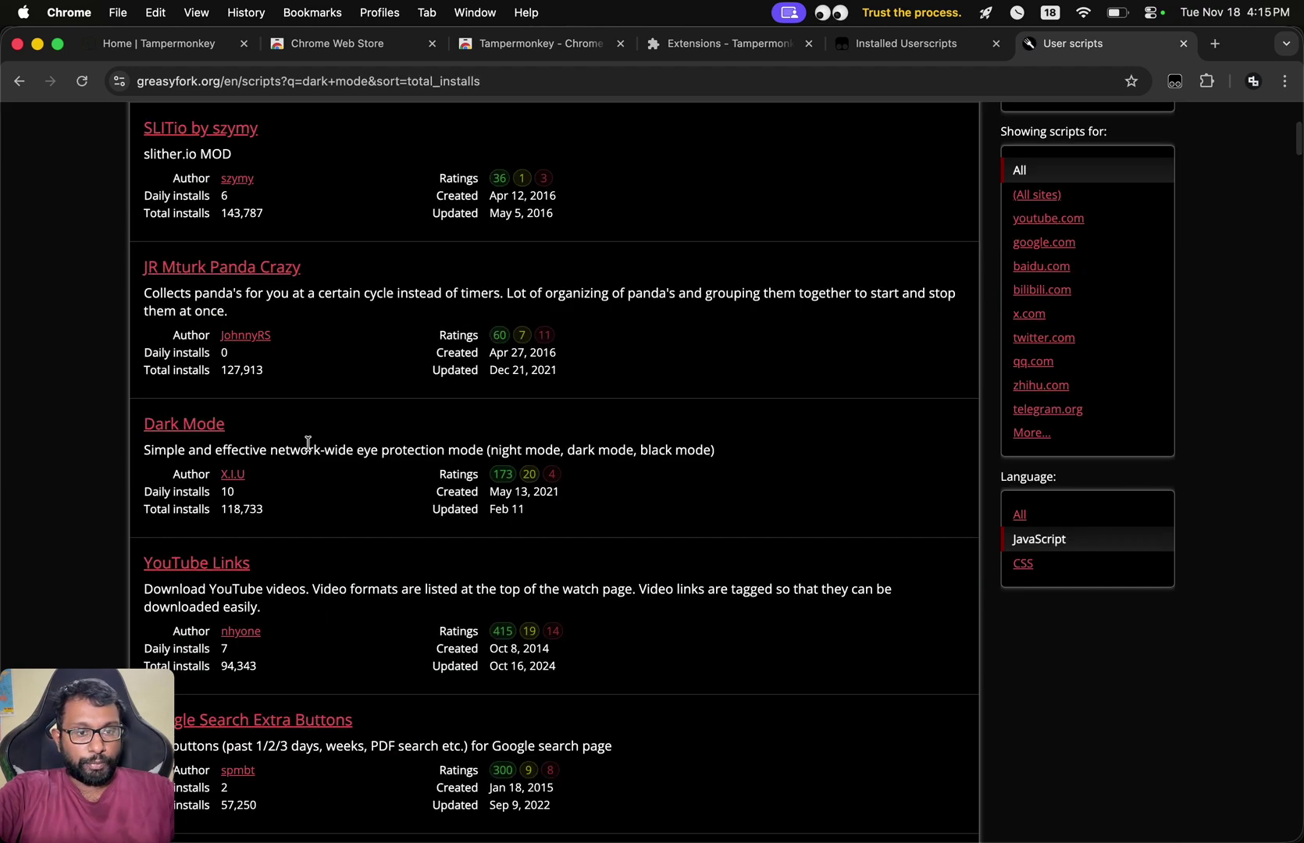
{"action": "left_click", "coordinate": [187, 425]}
{"action": "scroll", "coordinate": [544, 580], "scroll_direction": "down", "scroll_amount": 3}
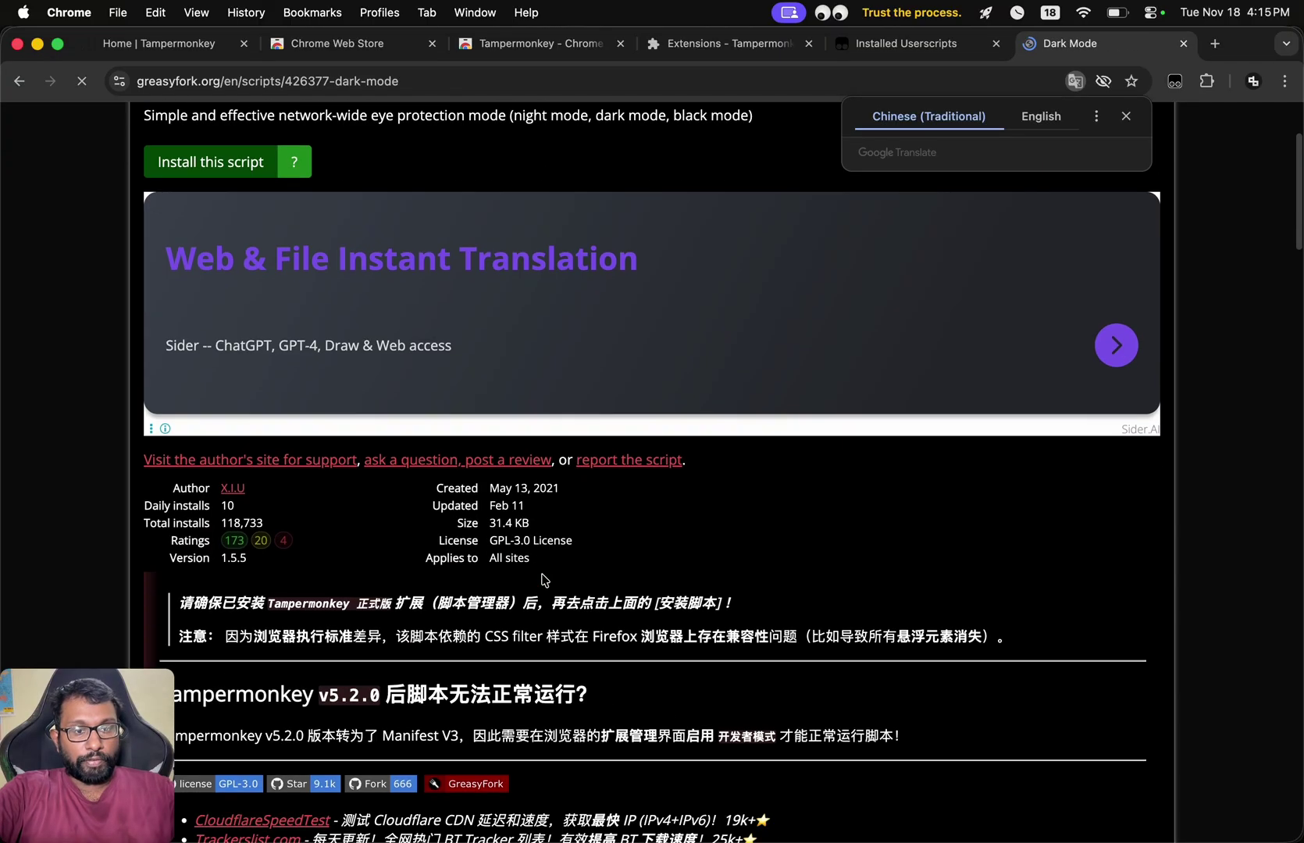
{"action": "scroll", "coordinate": [545, 580], "scroll_direction": "down", "scroll_amount": 10}
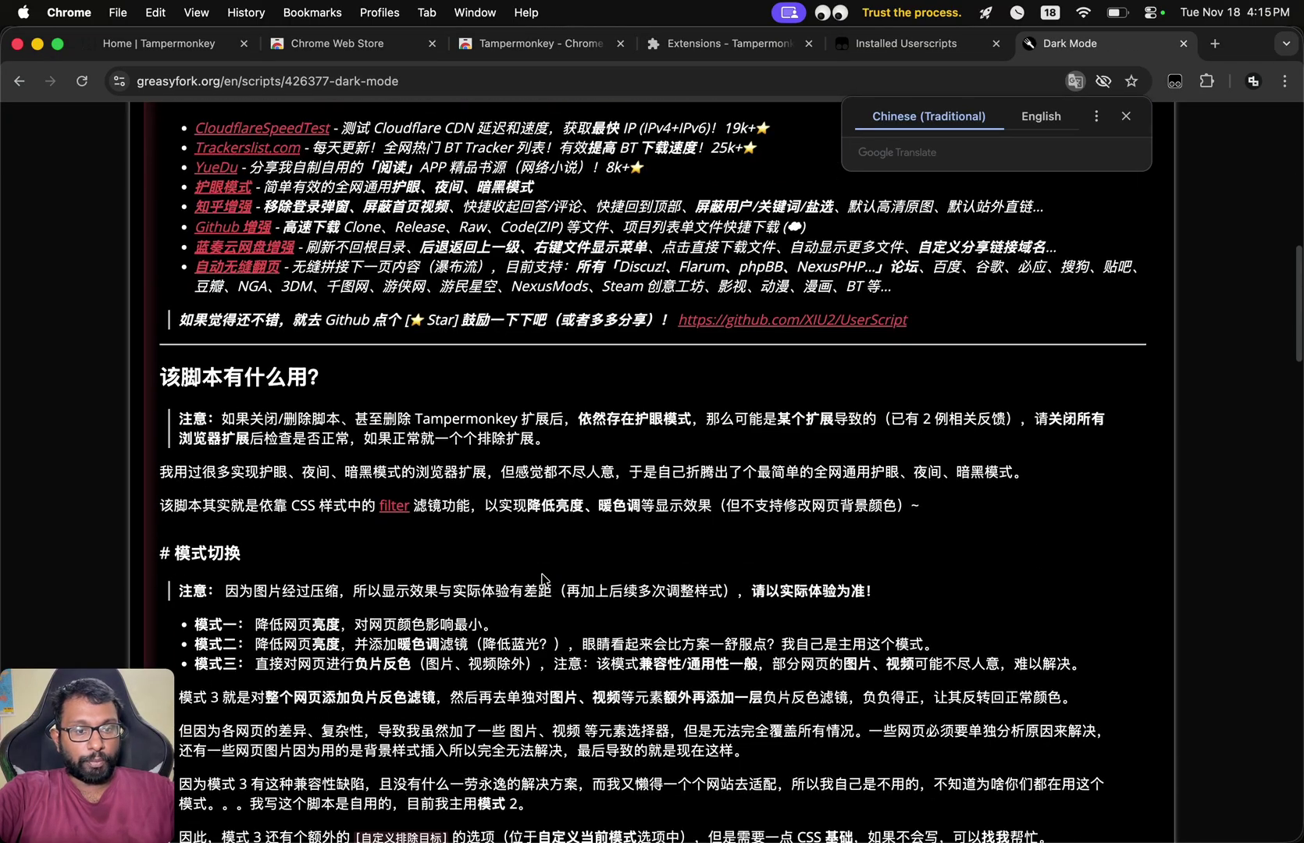
{"action": "scroll", "coordinate": [544, 580], "scroll_direction": "up", "scroll_amount": 3}
{"action": "scroll", "coordinate": [541, 574], "scroll_direction": "down", "scroll_amount": 7}
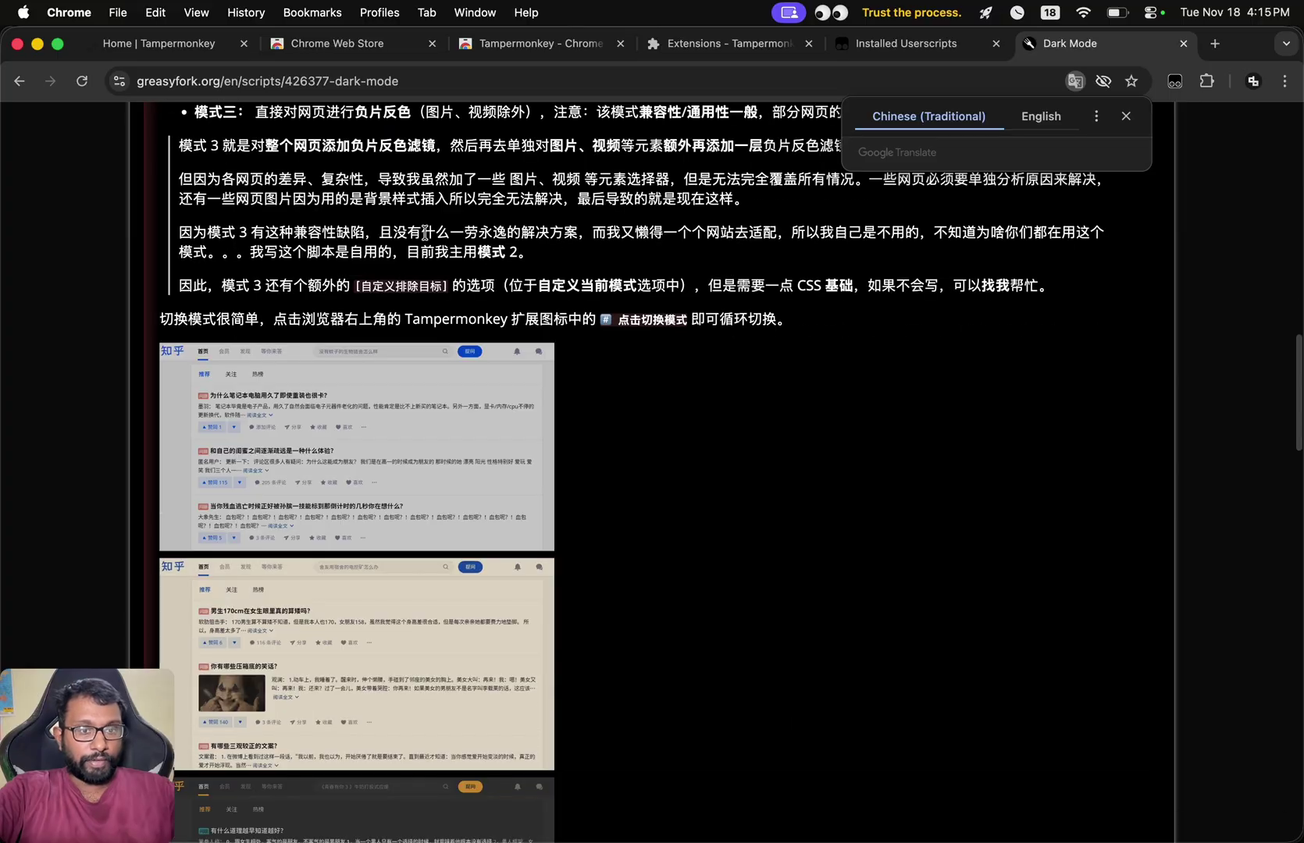
{"action": "scroll", "coordinate": [401, 270], "scroll_direction": "down", "scroll_amount": 3}
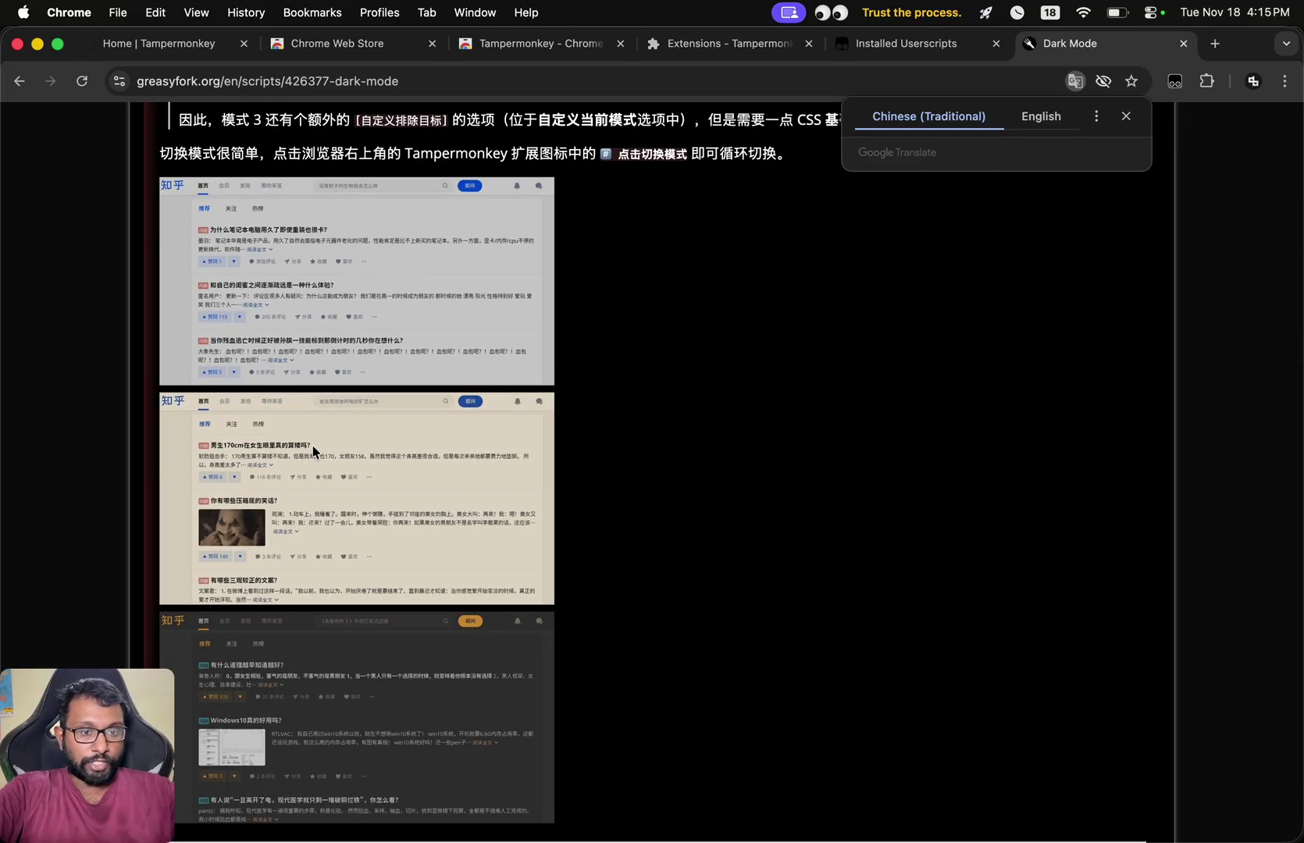
{"action": "scroll", "coordinate": [289, 585], "scroll_direction": "down", "scroll_amount": 2}
{"action": "scroll", "coordinate": [257, 469], "scroll_direction": "up", "scroll_amount": 20}
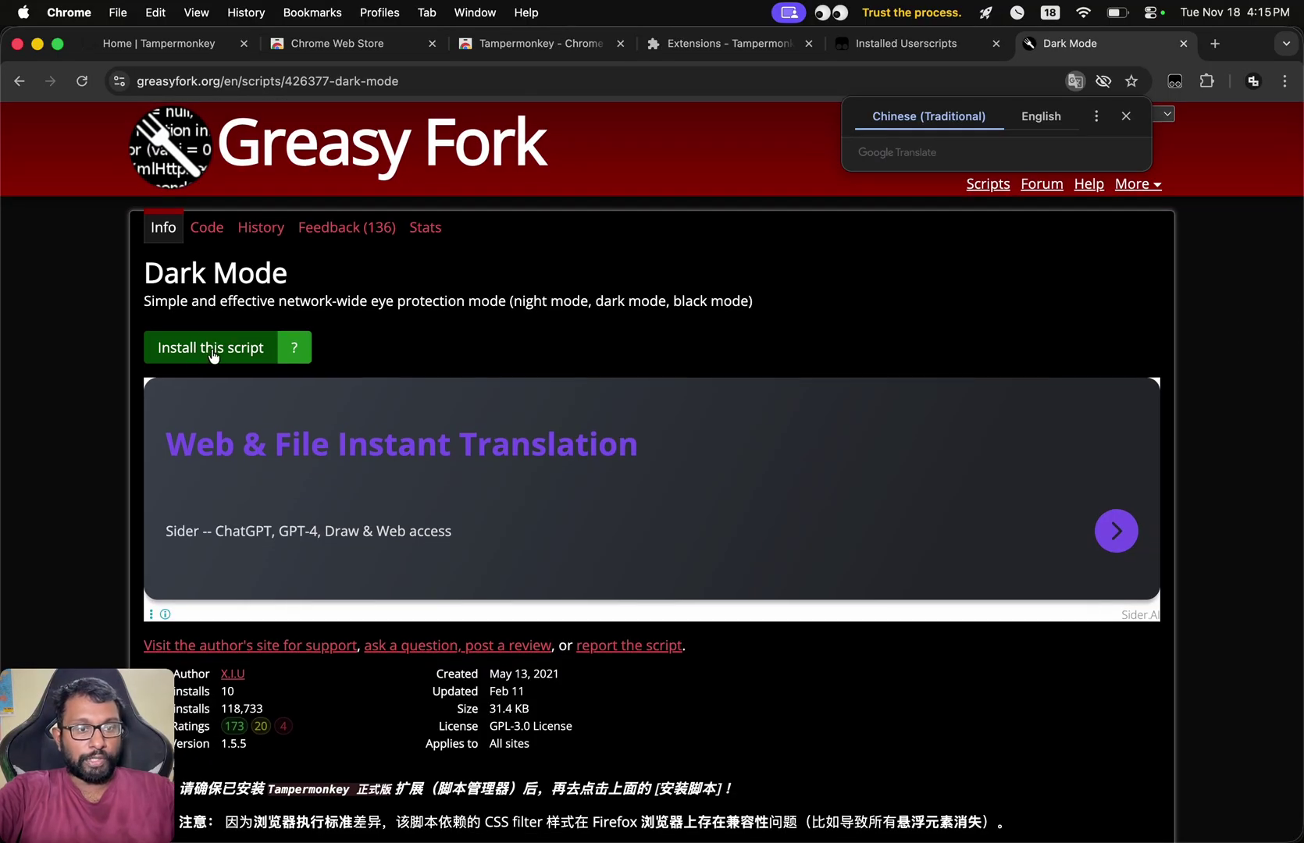
{"action": "left_click", "coordinate": [209, 348]}
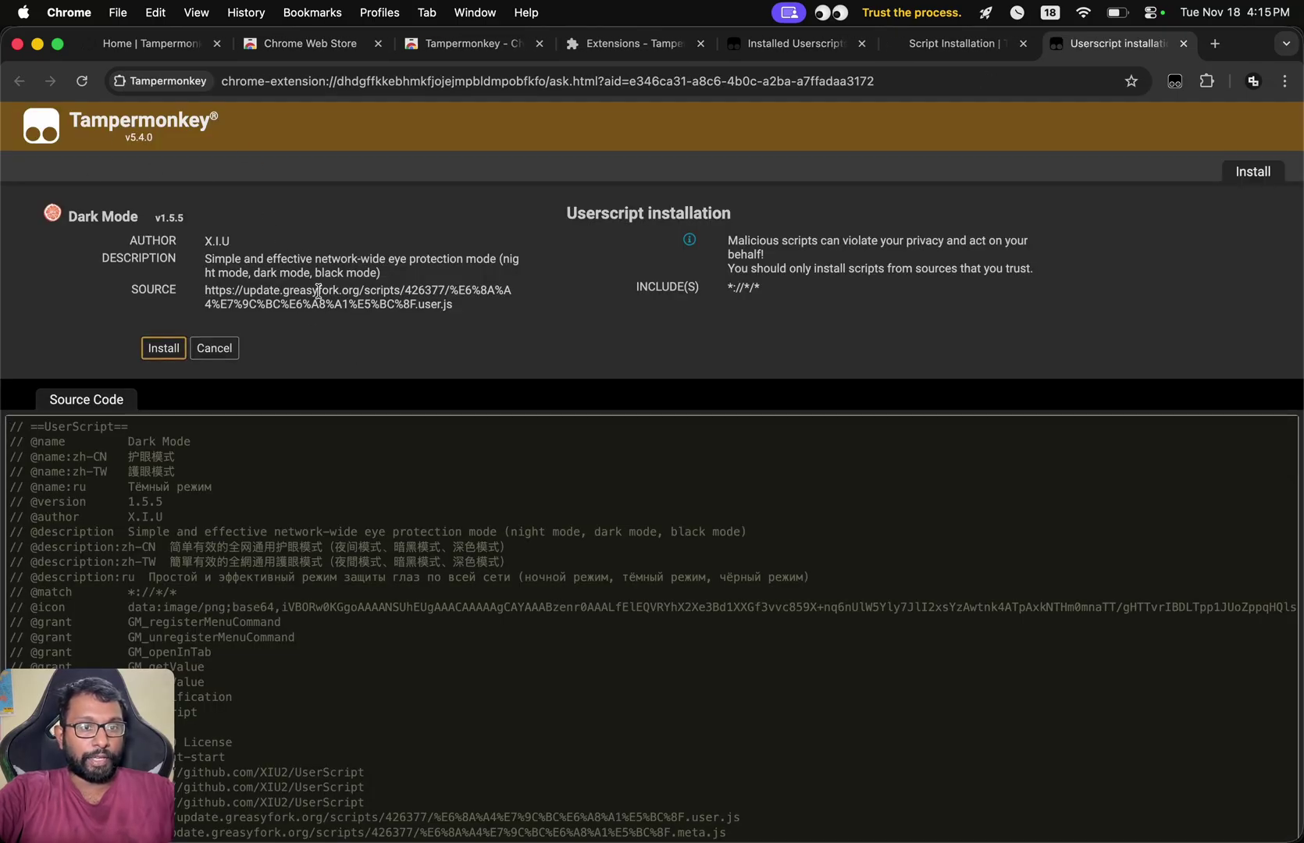
Step: Review the Dark Mode v1.5.5 source code and confirm the install
{"action": "scroll", "coordinate": [332, 349], "scroll_direction": "down", "scroll_amount": 20}
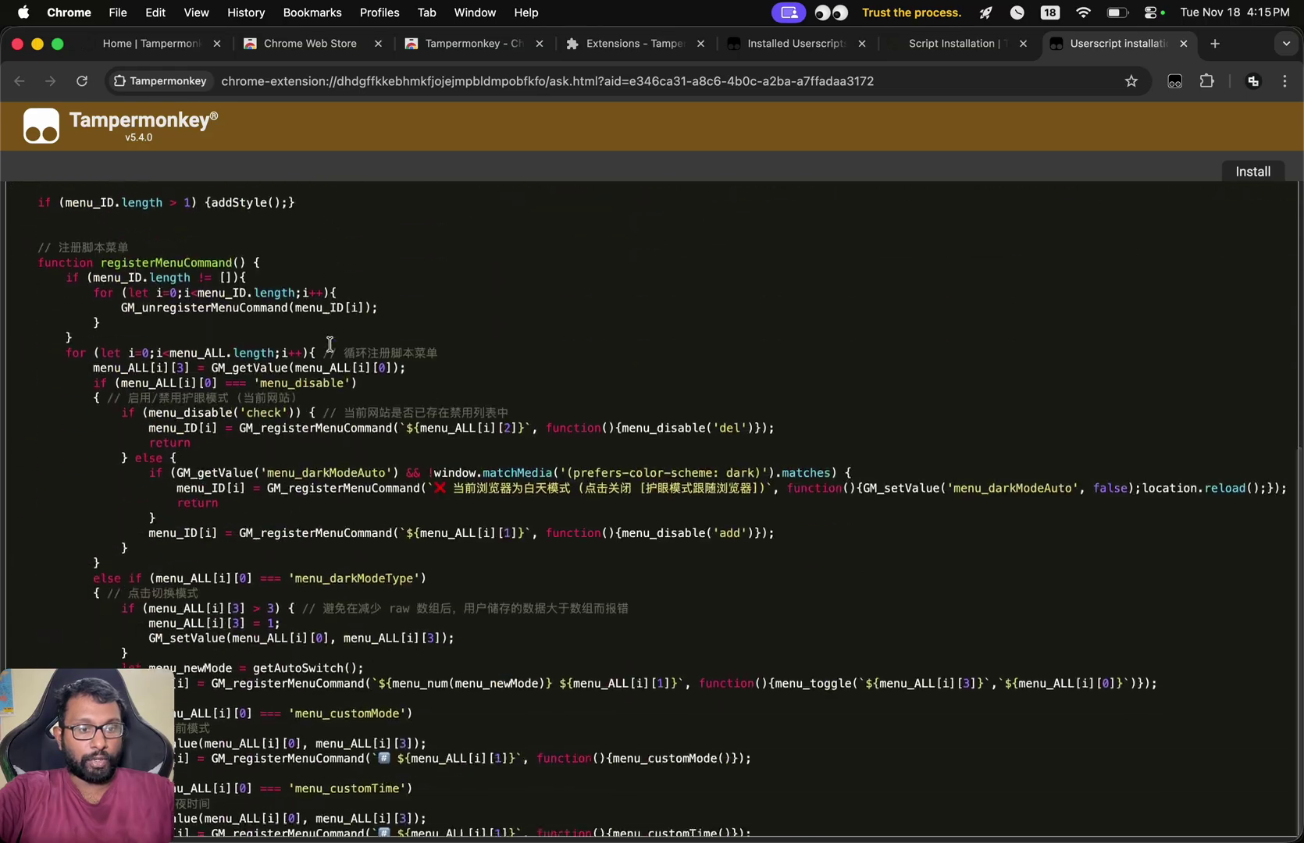
{"action": "scroll", "coordinate": [330, 344], "scroll_direction": "up", "scroll_amount": 20}
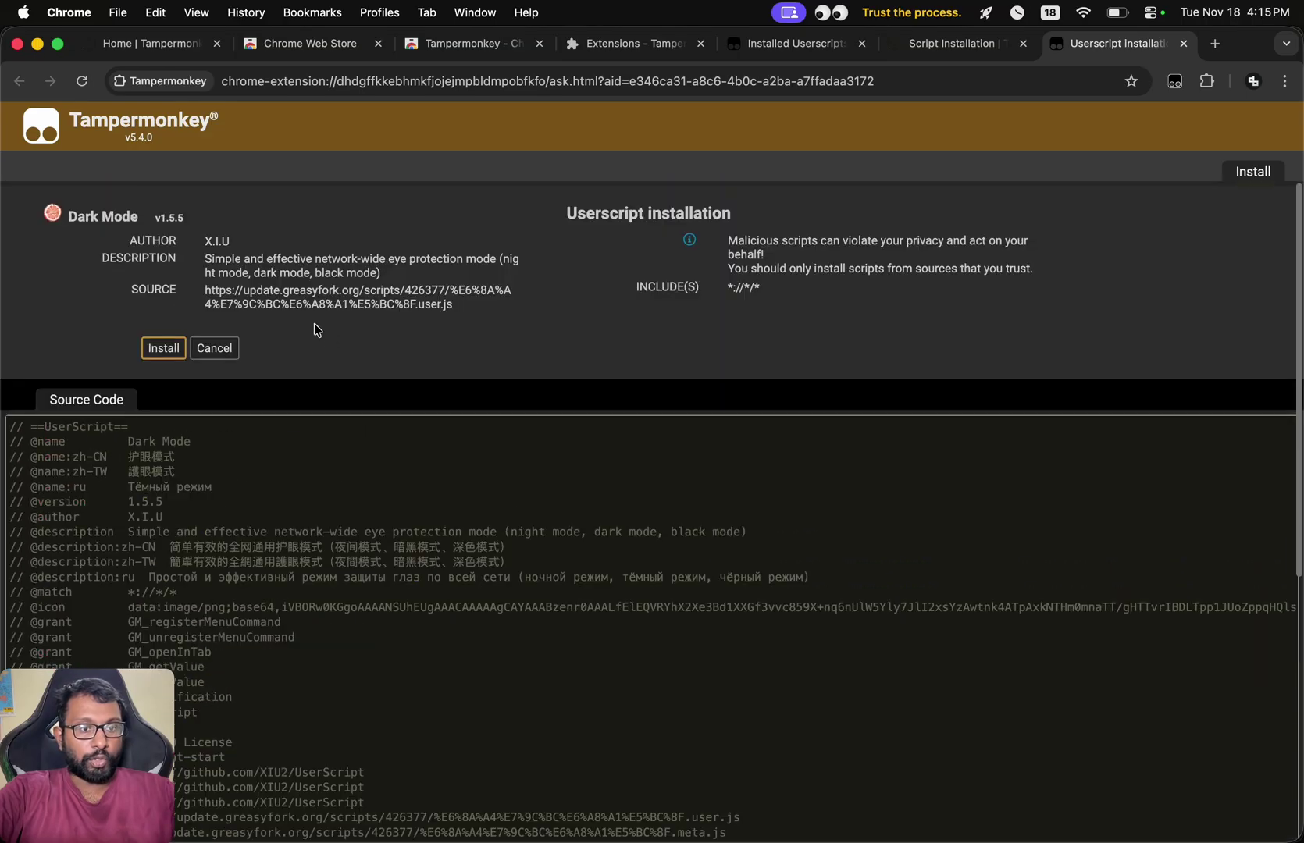
{"action": "left_click", "coordinate": [164, 349]}
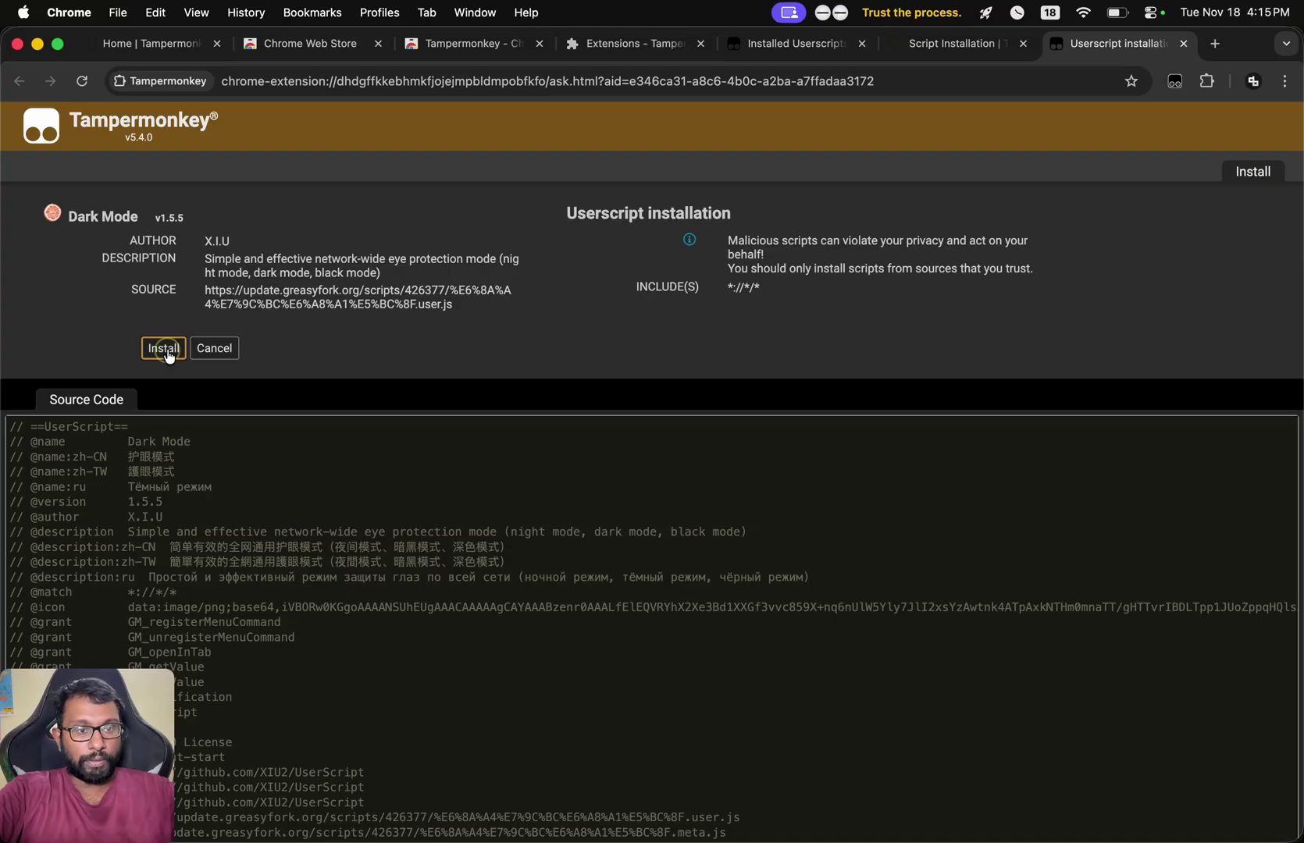
Step: Open the Tampermonkey dashboard and toggle the Dark Mode script off and back on
{"action": "left_click", "coordinate": [1174, 82]}
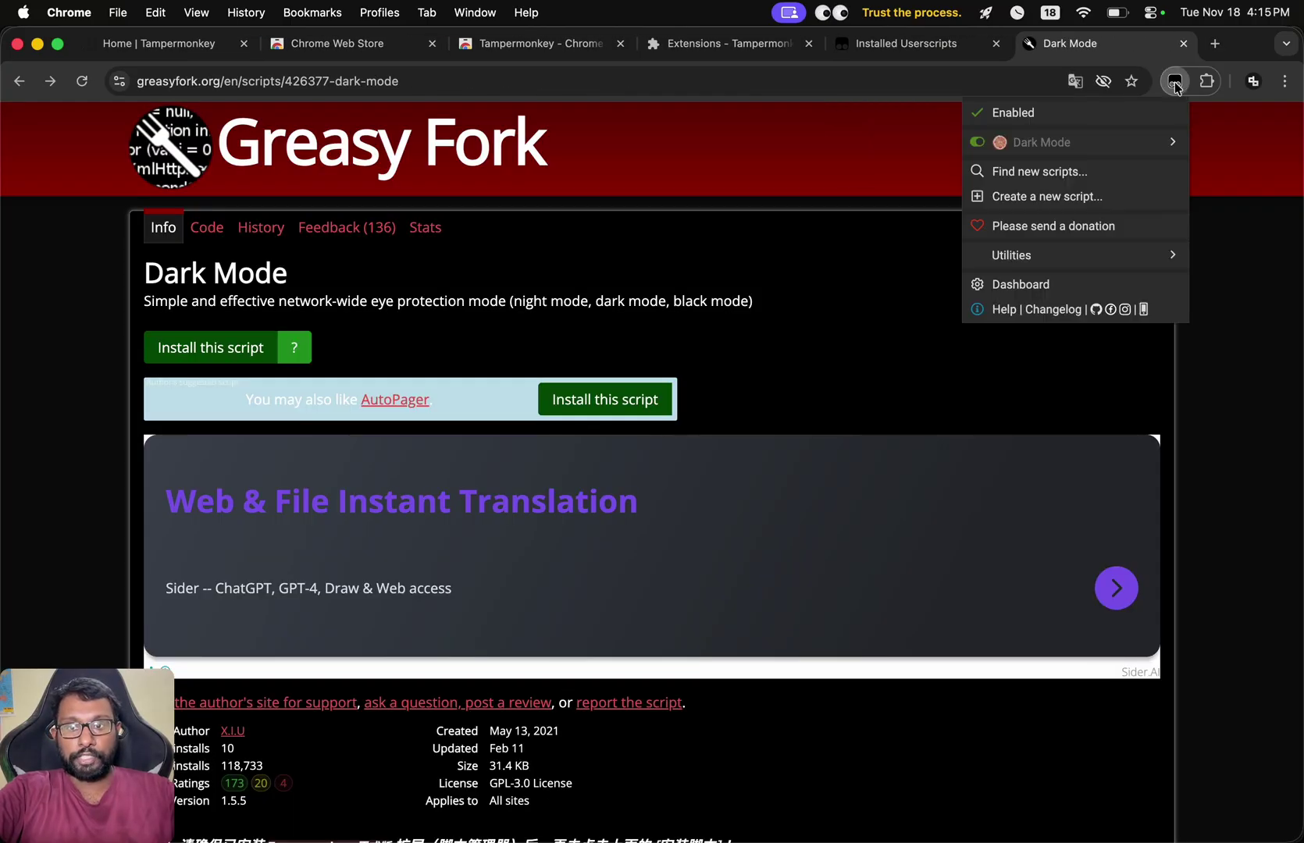
{"action": "left_click", "coordinate": [1015, 284]}
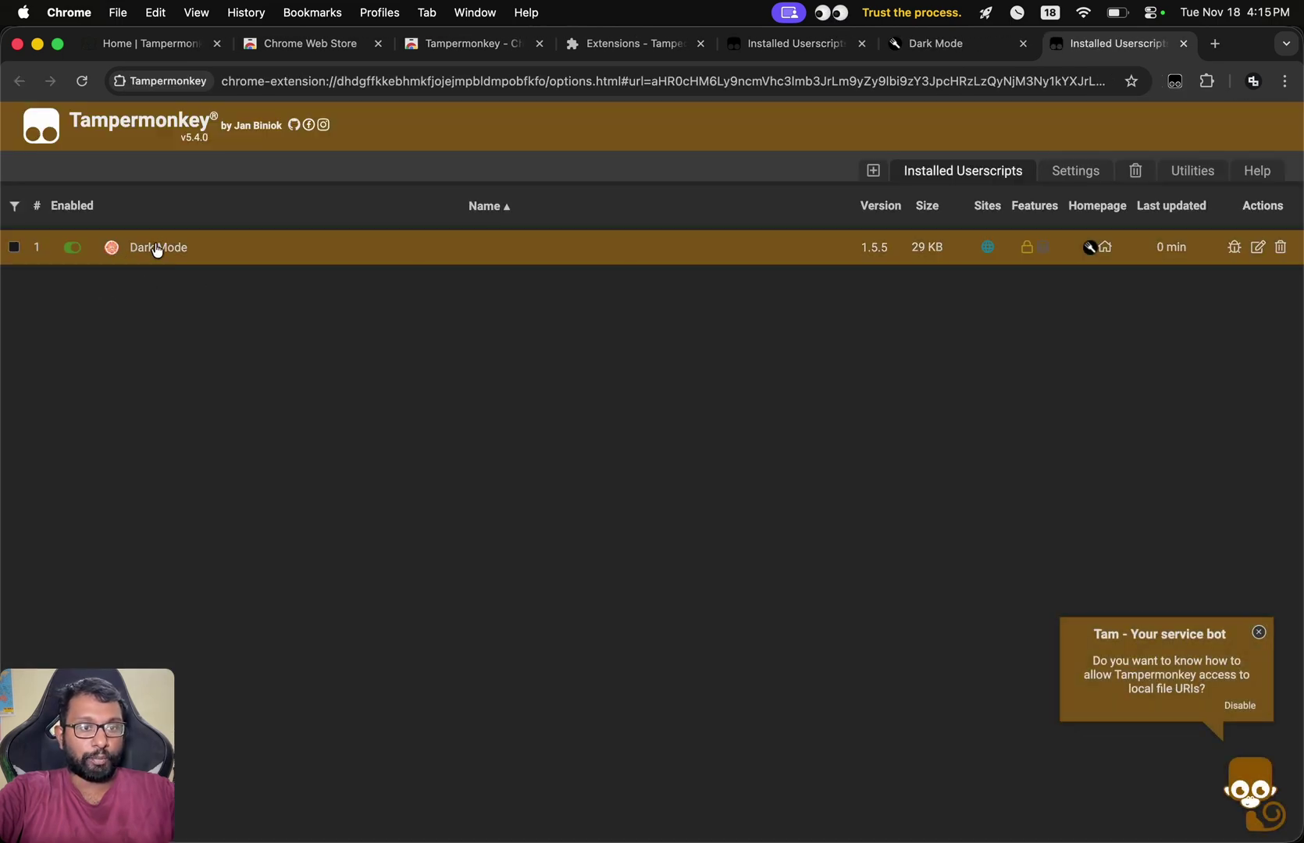
{"action": "left_click", "coordinate": [71, 248]}
{"action": "left_click", "coordinate": [72, 248]}
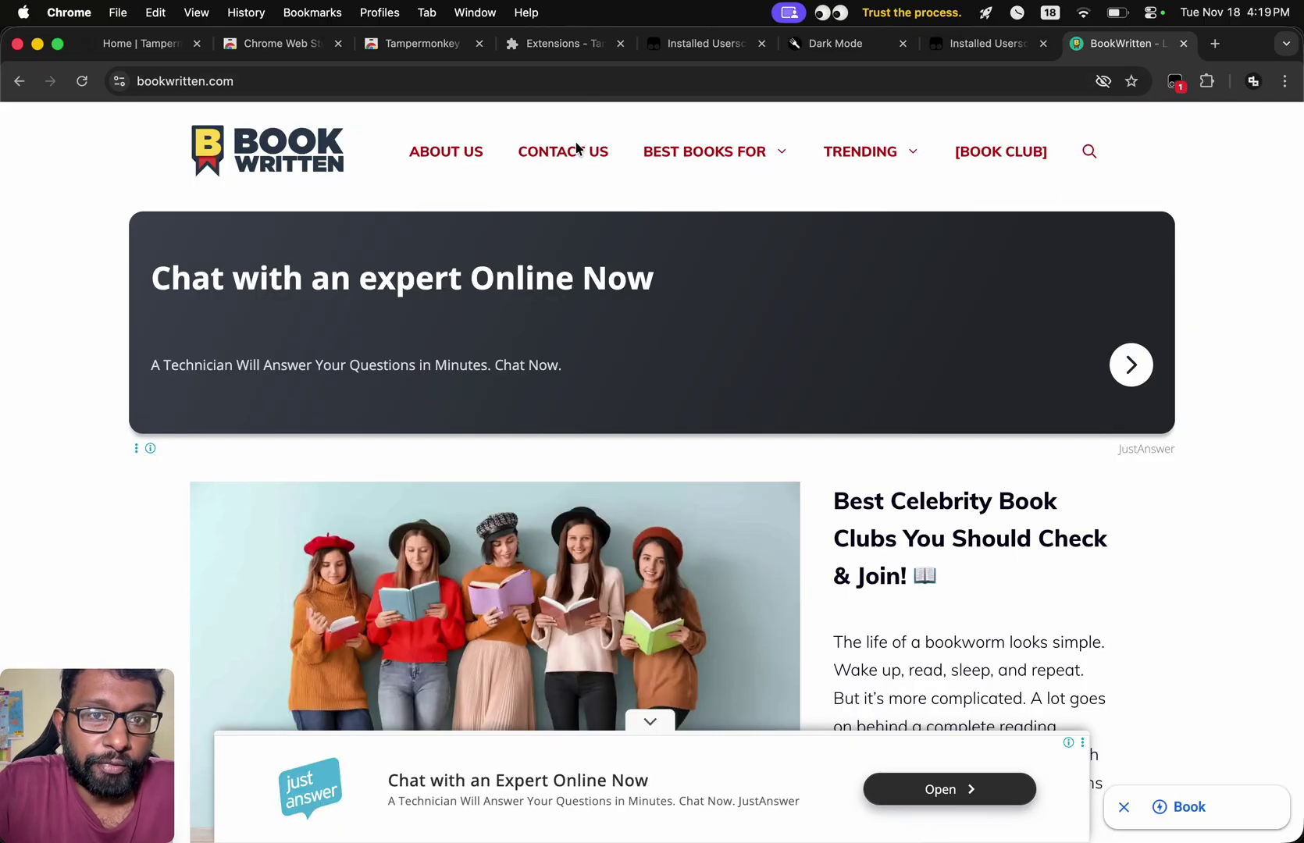
Step: Enable Dark Mode for bookwritten.com from the Tampermonkey menu and scroll the darkened page
{"action": "left_click", "coordinate": [1176, 88]}
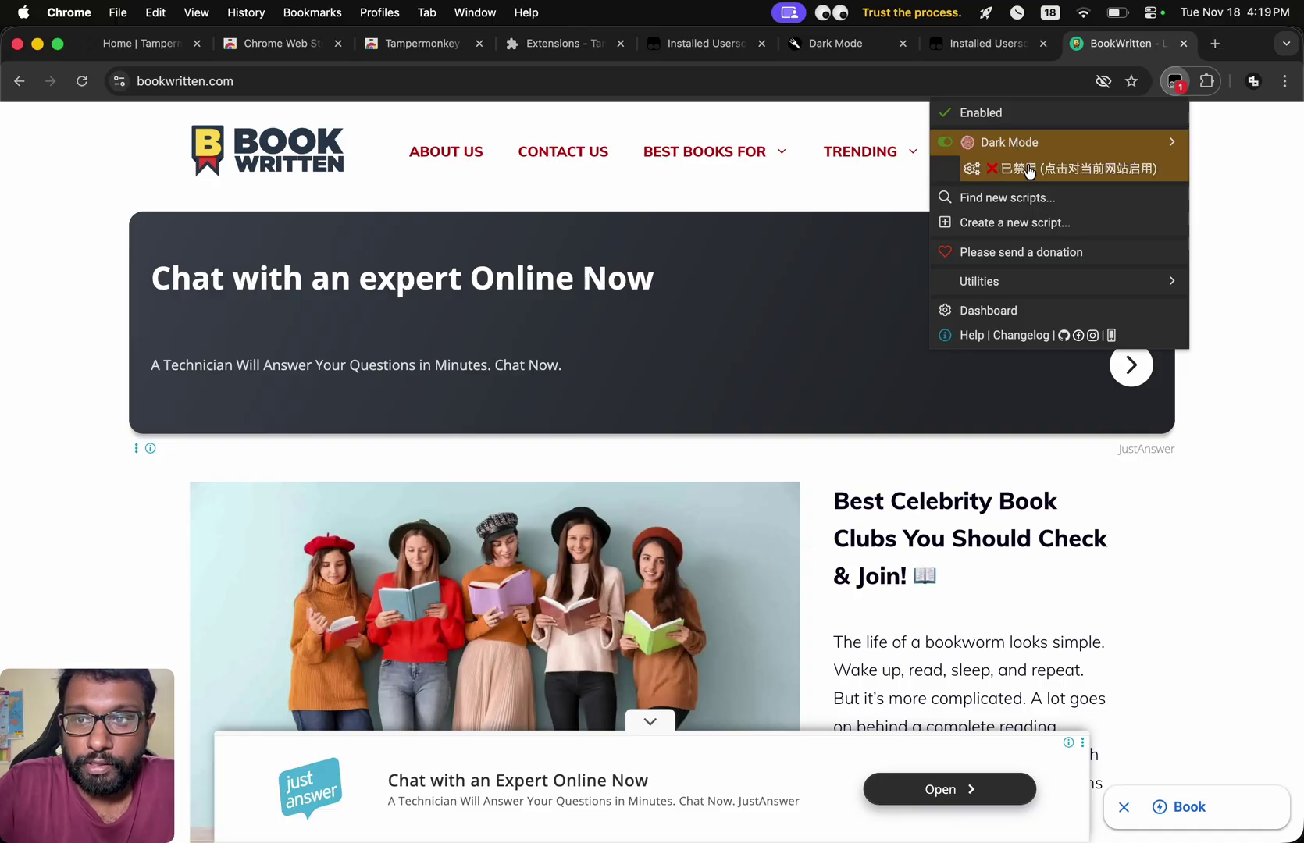
{"action": "left_click", "coordinate": [1035, 171]}
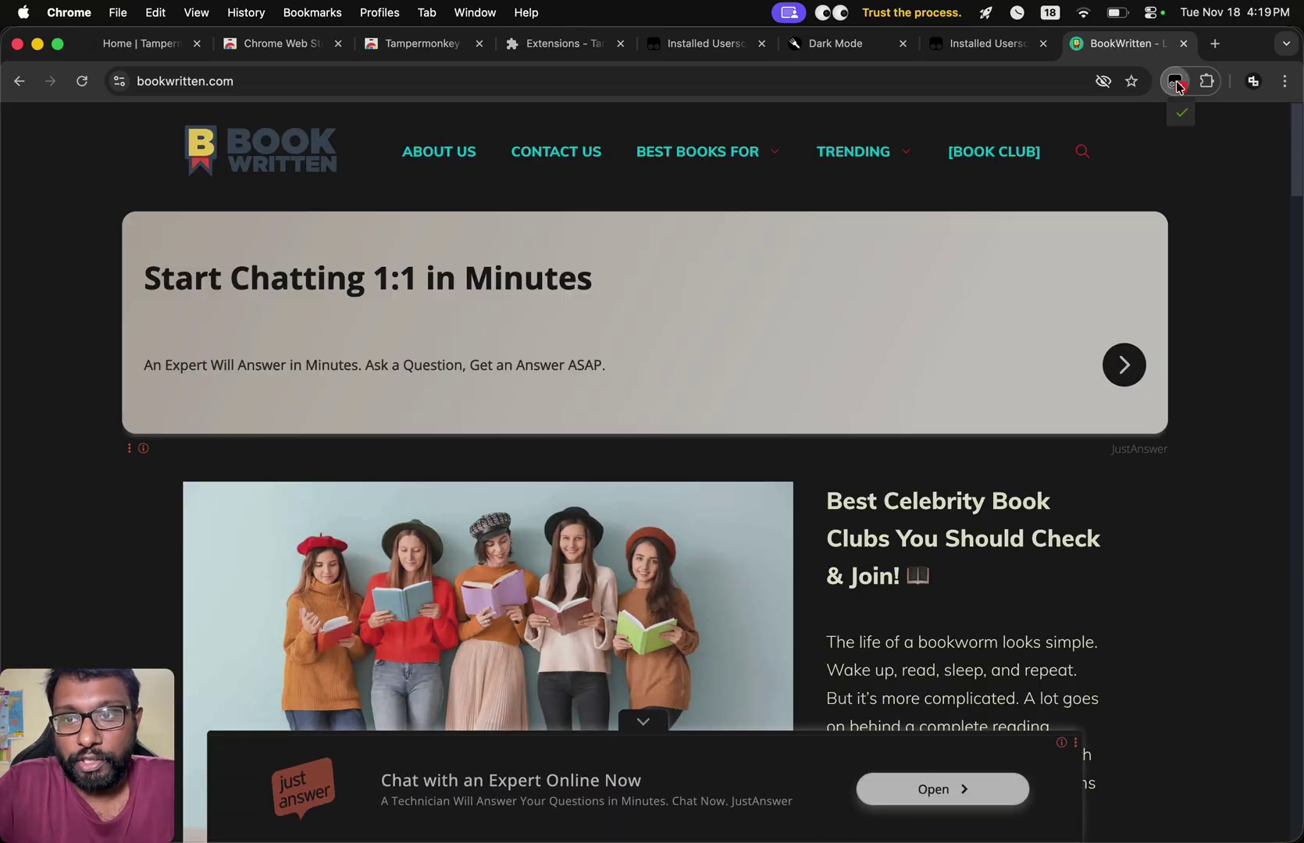
{"action": "left_click", "coordinate": [1175, 80]}
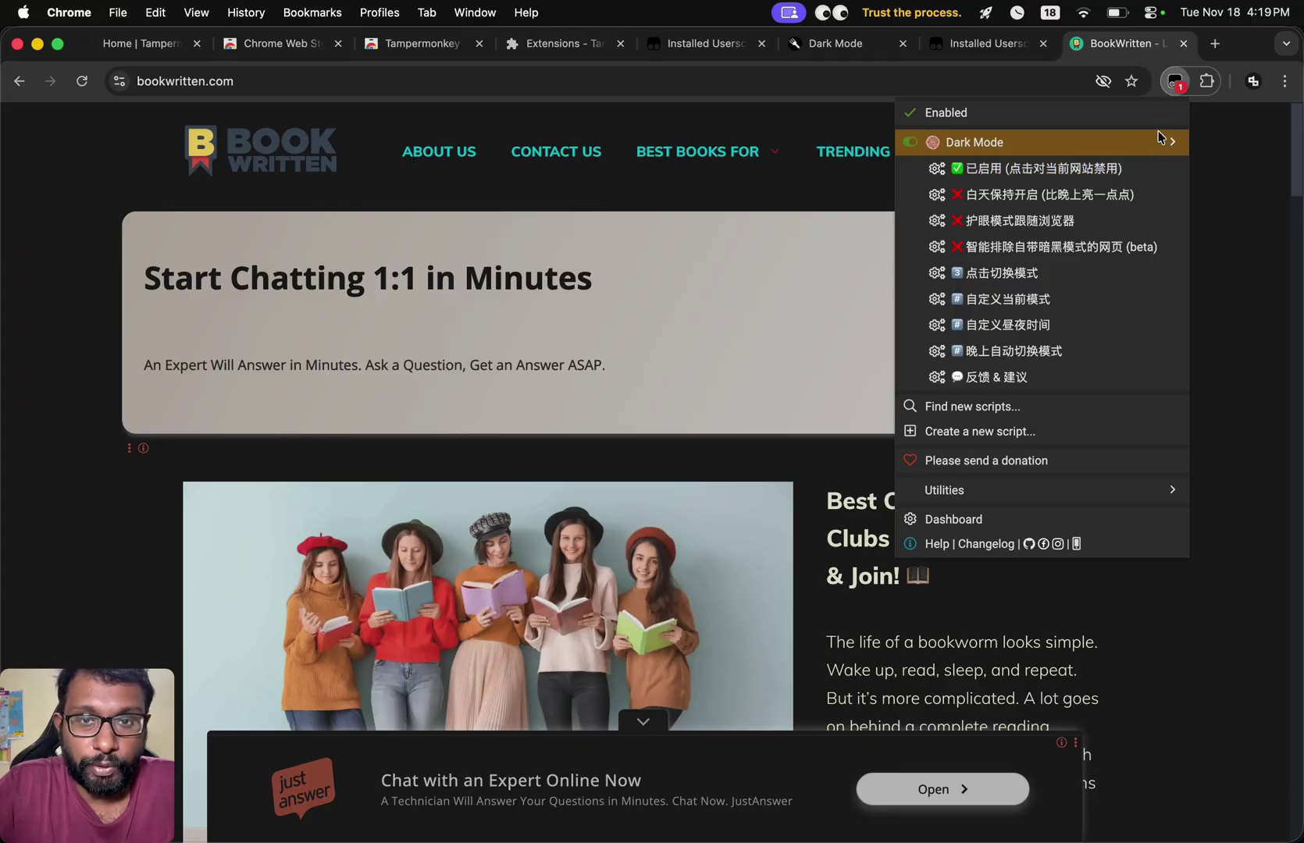
{"action": "left_click", "coordinate": [1236, 191]}
{"action": "scroll", "coordinate": [1237, 192], "scroll_direction": "down", "scroll_amount": 5}
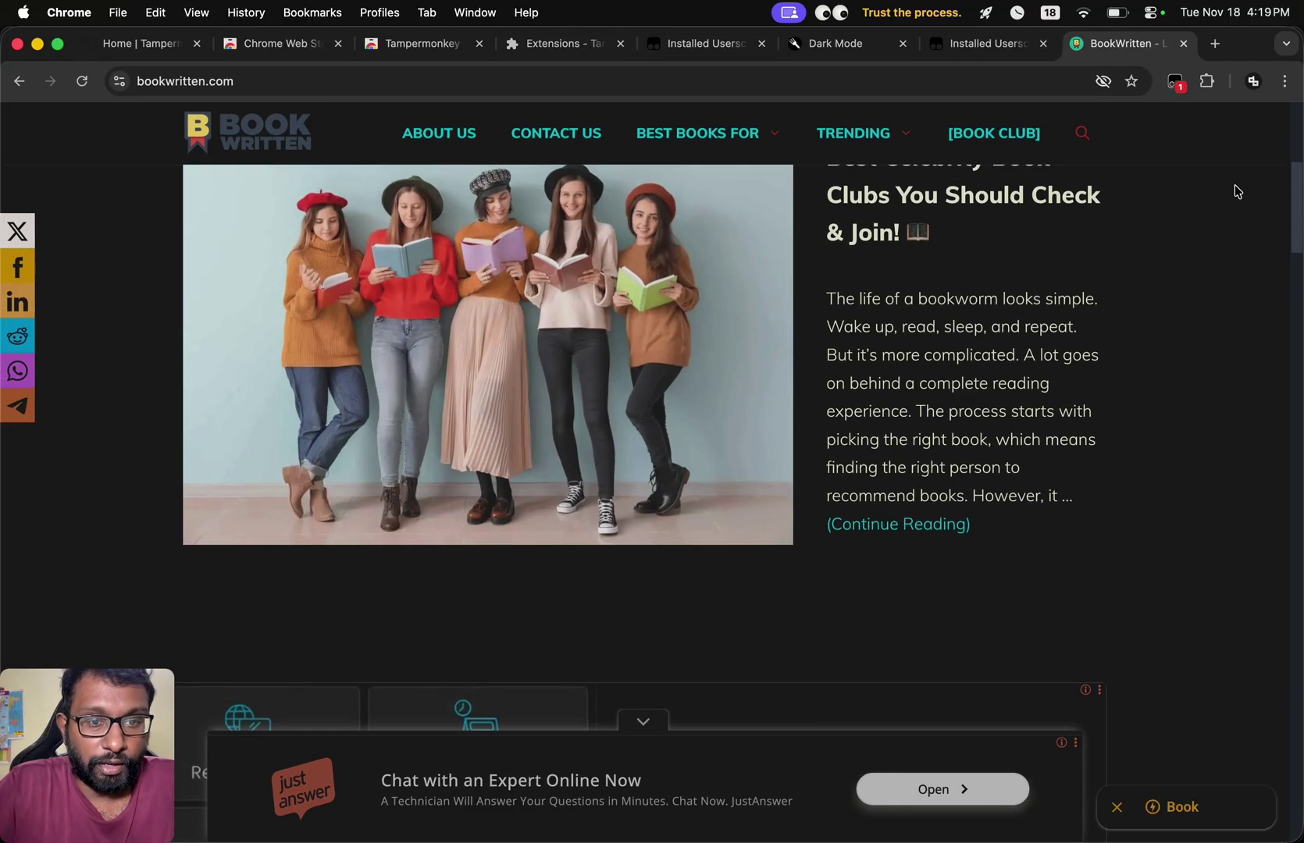
{"action": "scroll", "coordinate": [1238, 191], "scroll_direction": "down", "scroll_amount": 10}
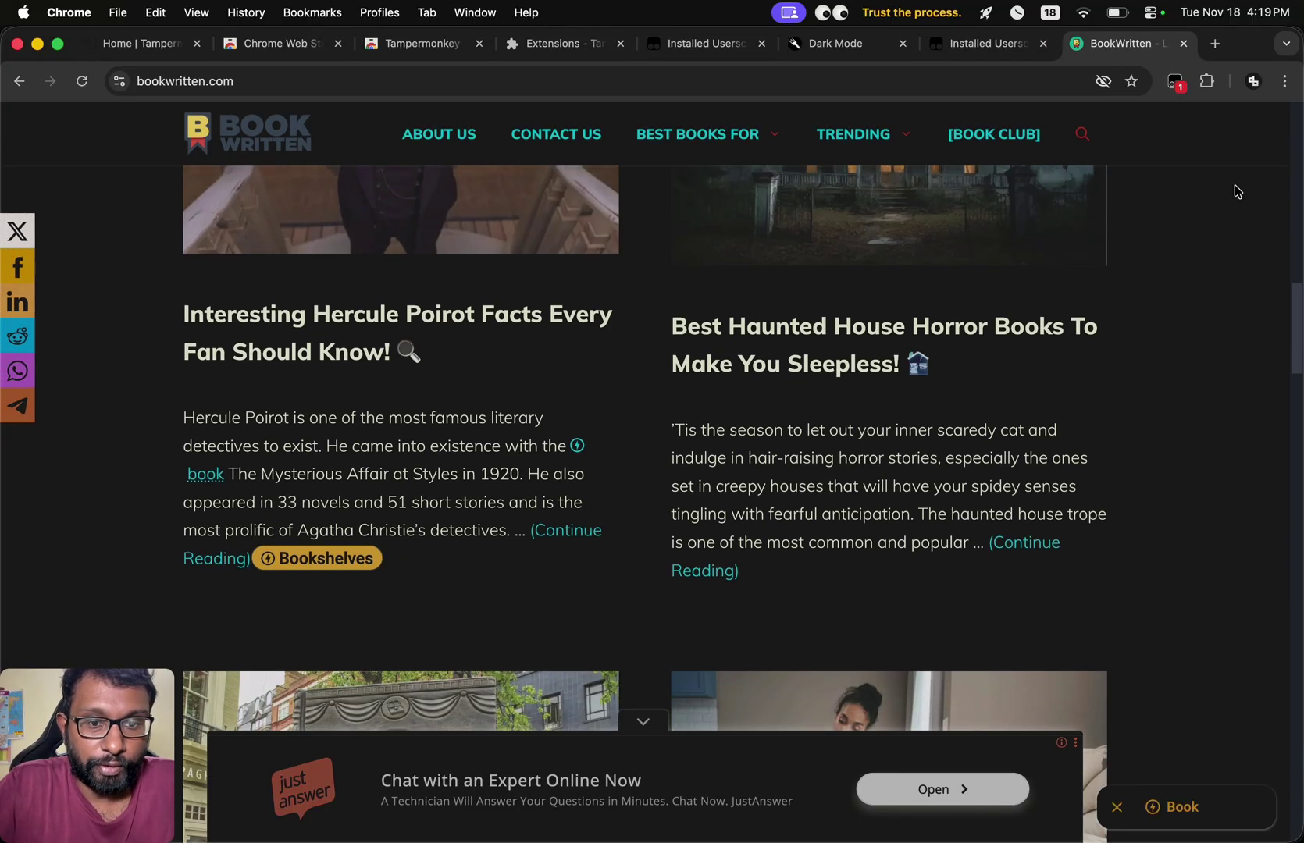
{"action": "scroll", "coordinate": [1234, 191], "scroll_direction": "down", "scroll_amount": 5}
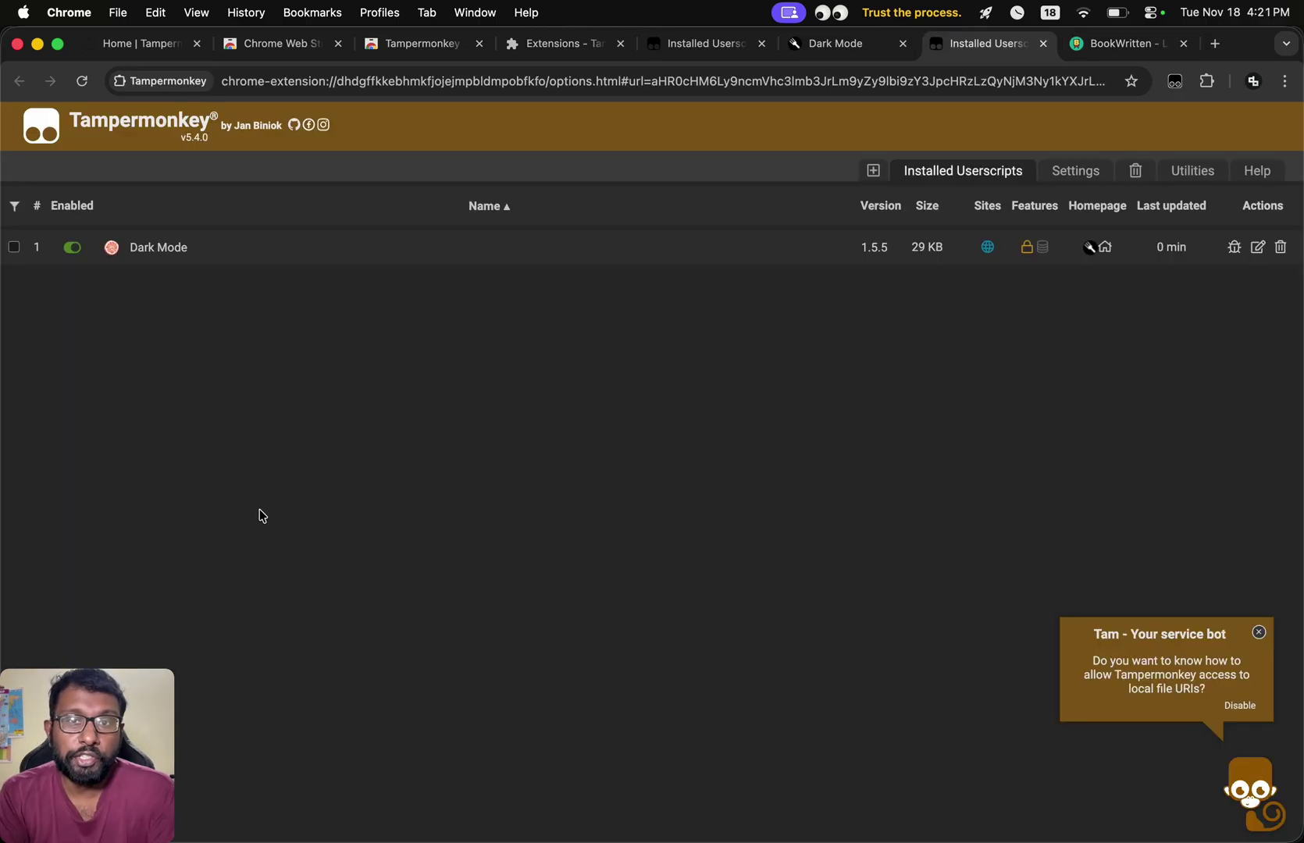